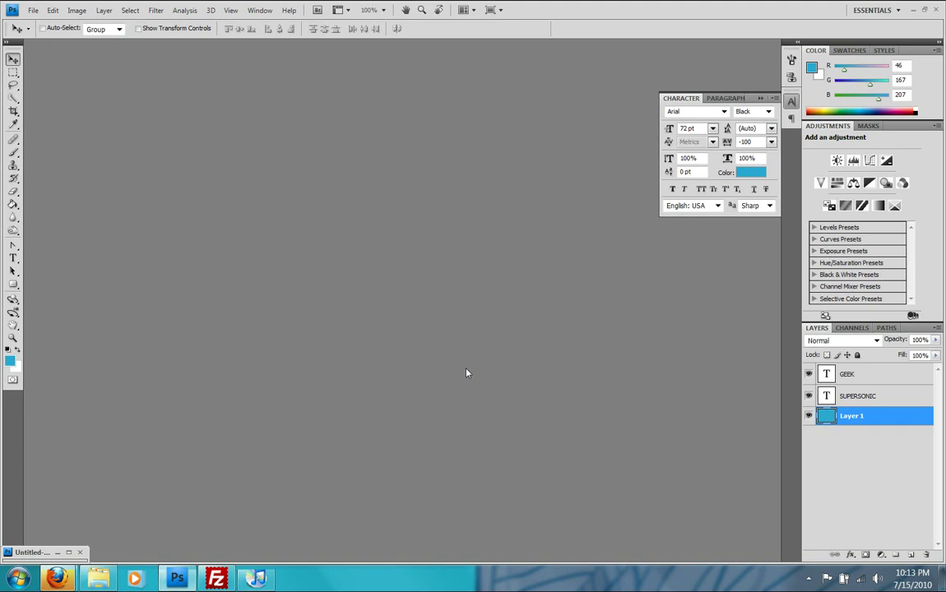
Step: Collapse the floating Character panel to its dock icon
click(761, 98)
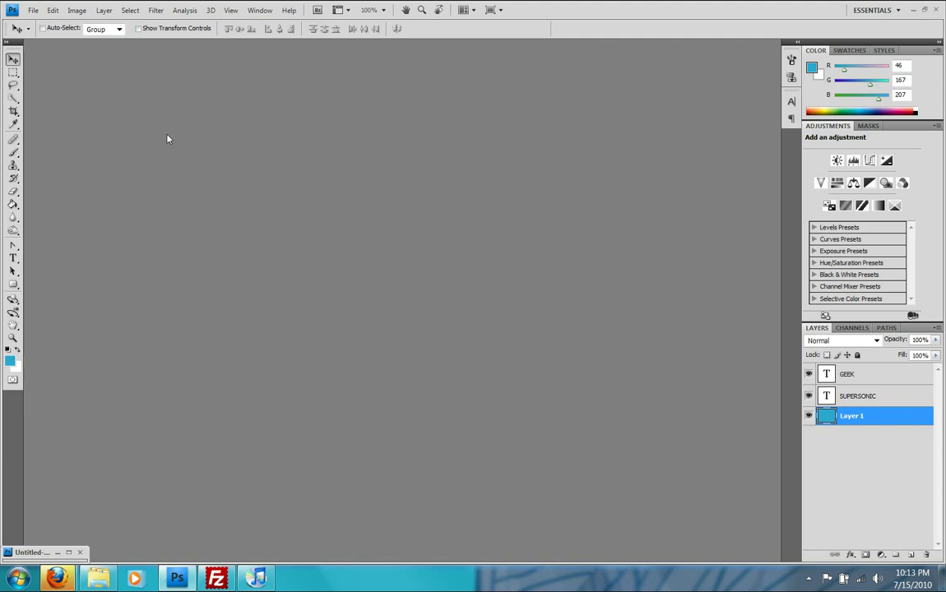
Step: Open the reference file breezy.psd
click(32, 10)
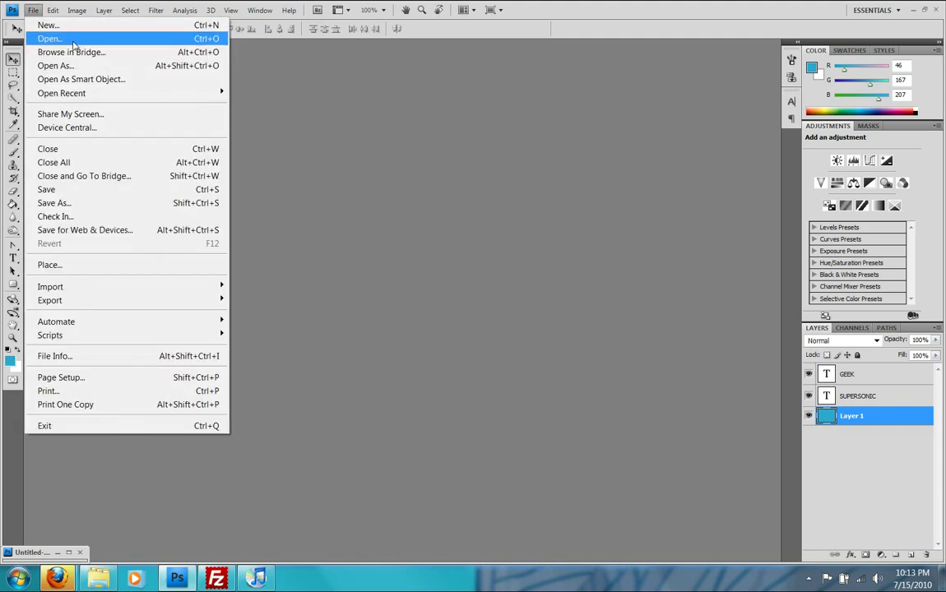
click(73, 44)
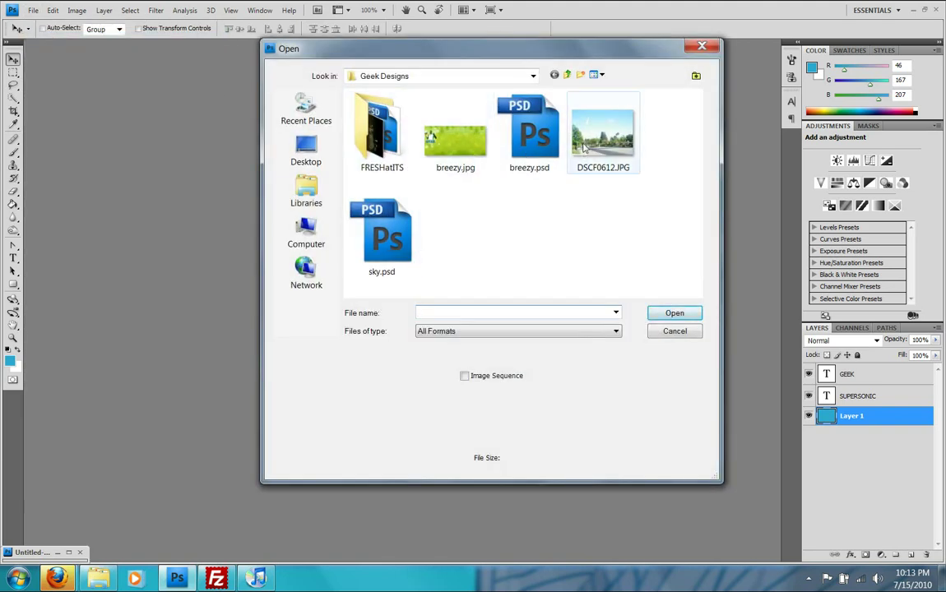
double_click(529, 132)
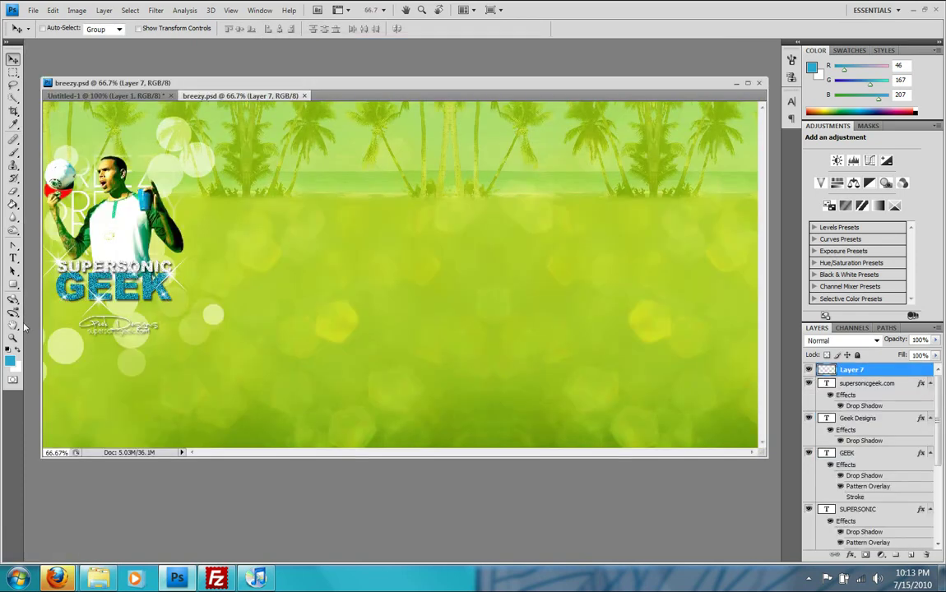
Step: Zoom in on breezy.psd's glittery SUPERSONIC GEEK text, then return to 100%
click(14, 337)
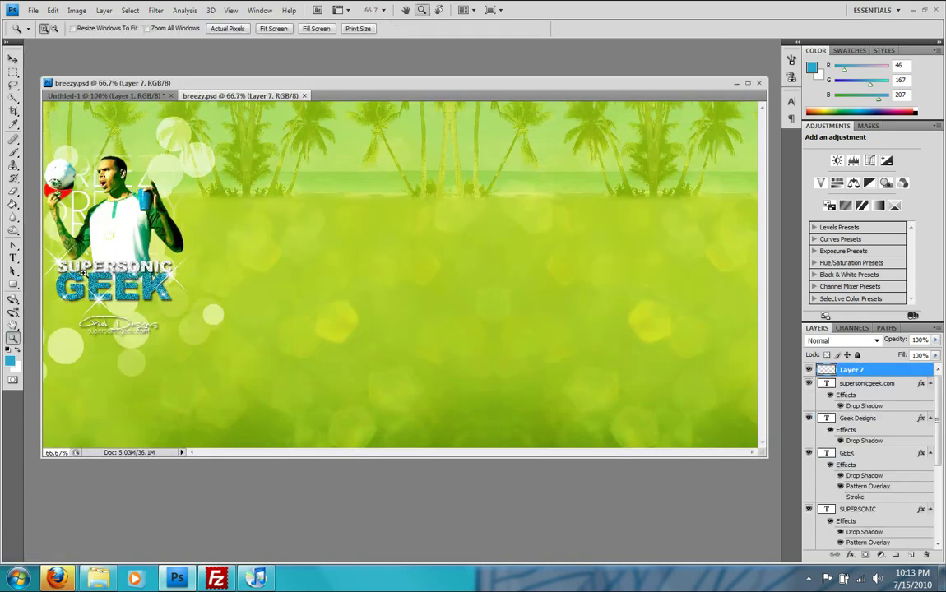
click(82, 274)
scroll(296, 296, down, 3)
scroll(296, 296, down, 2)
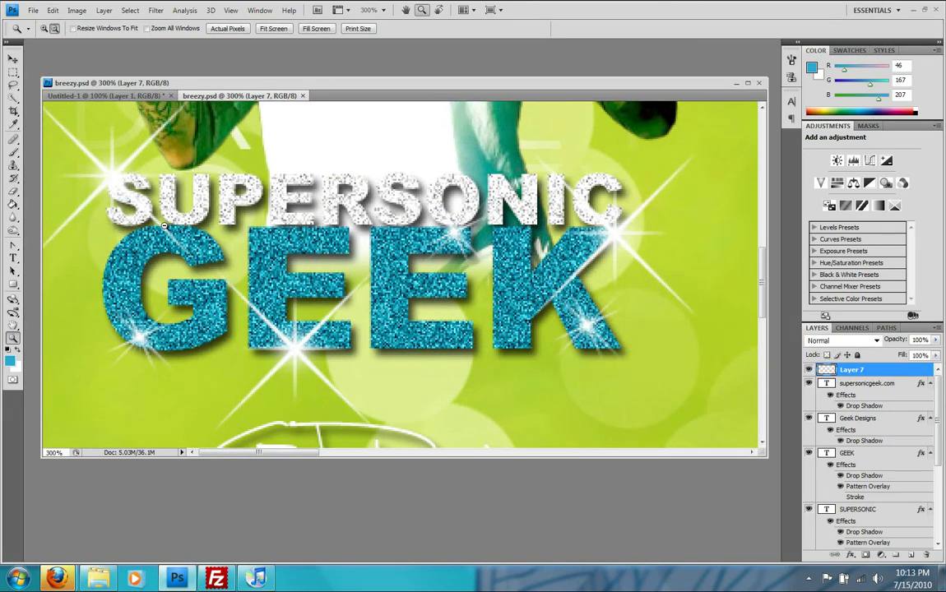
alt+click(177, 258)
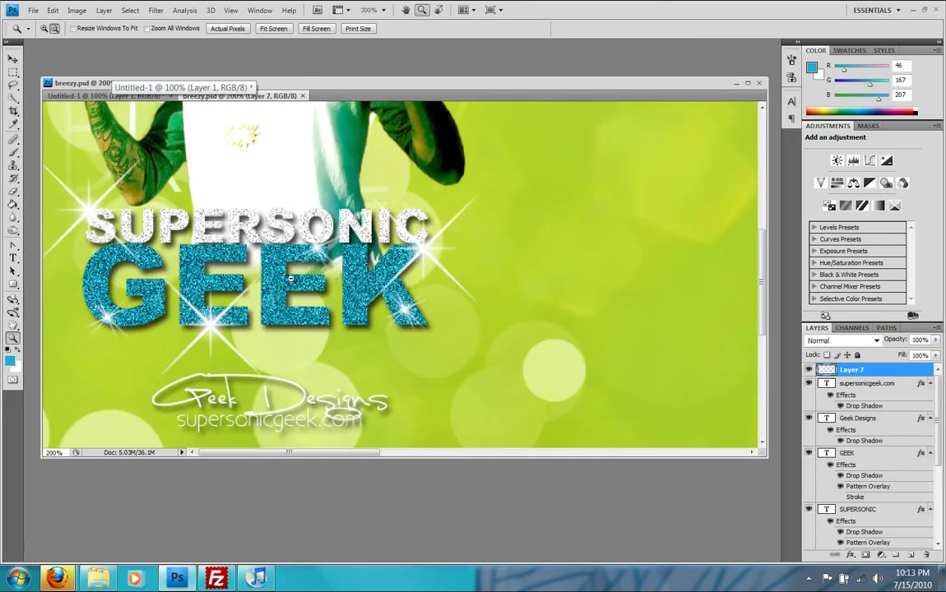
alt+click(206, 226)
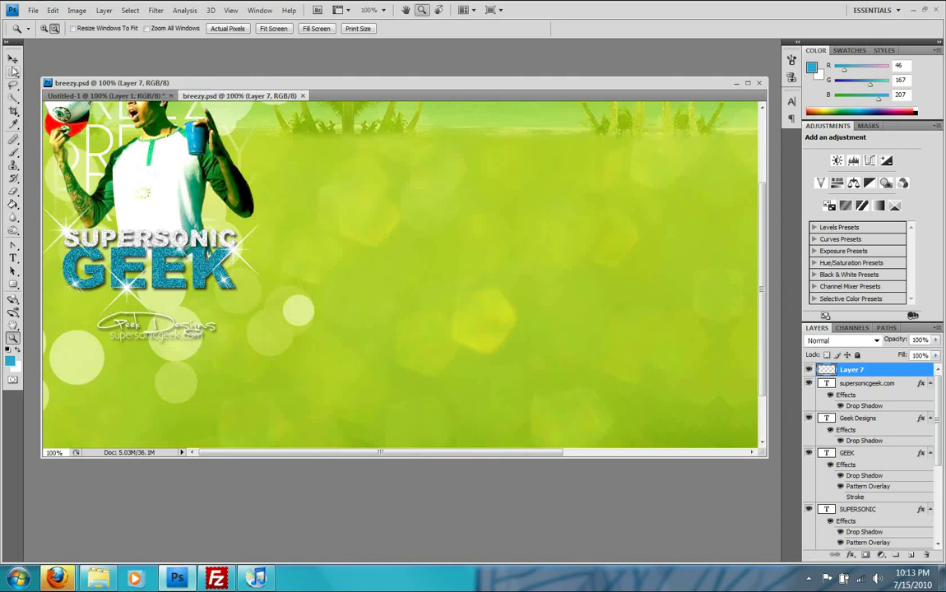
click(14, 61)
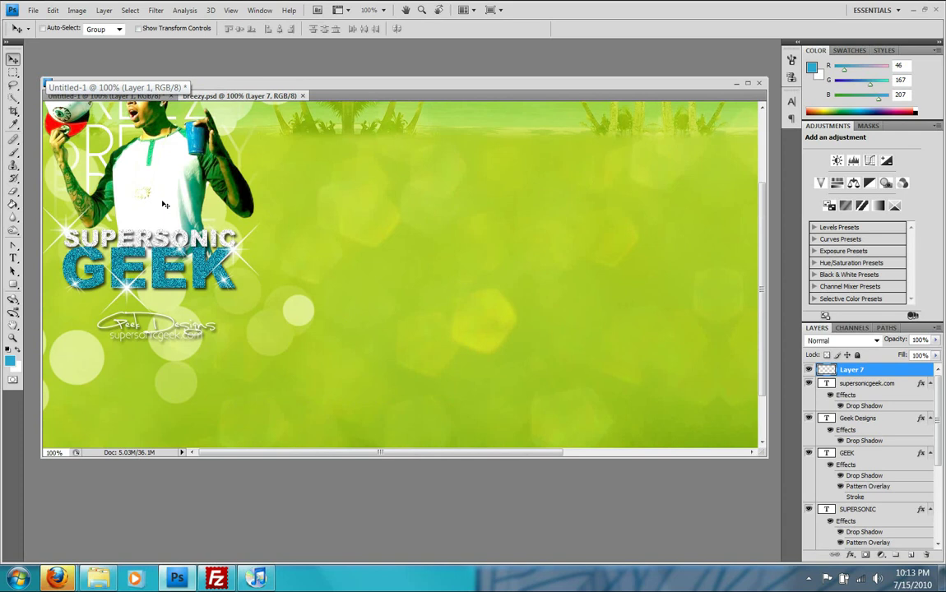
Step: Close breezy.psd, minimize Untitled-1, and check the Web preset's 800 x 600 size without creating a document
click(303, 97)
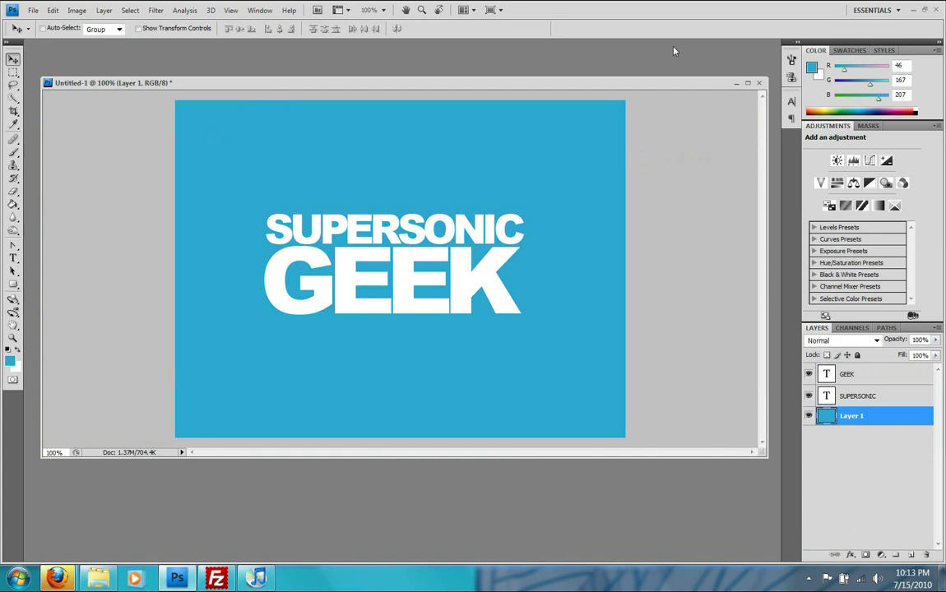
click(733, 84)
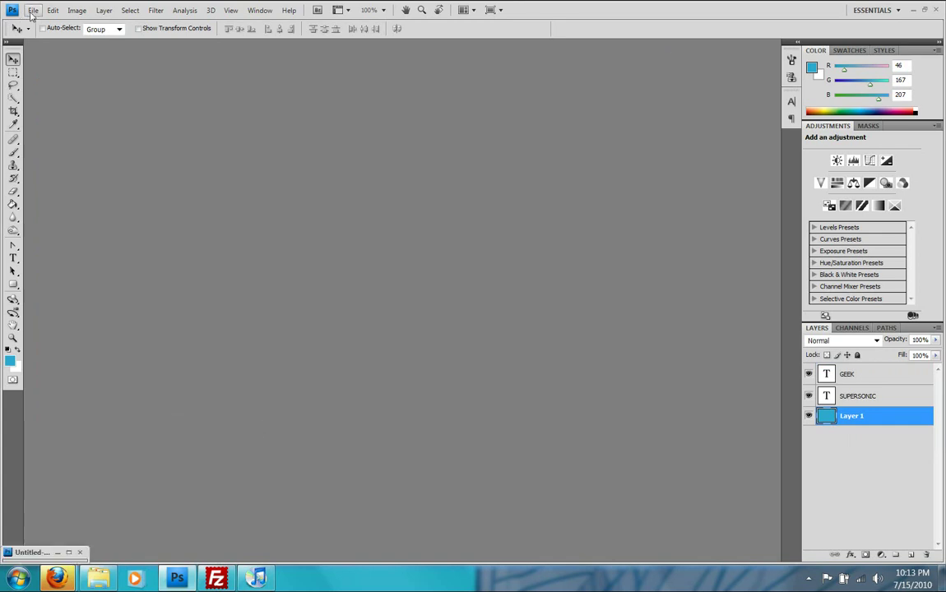
click(33, 10)
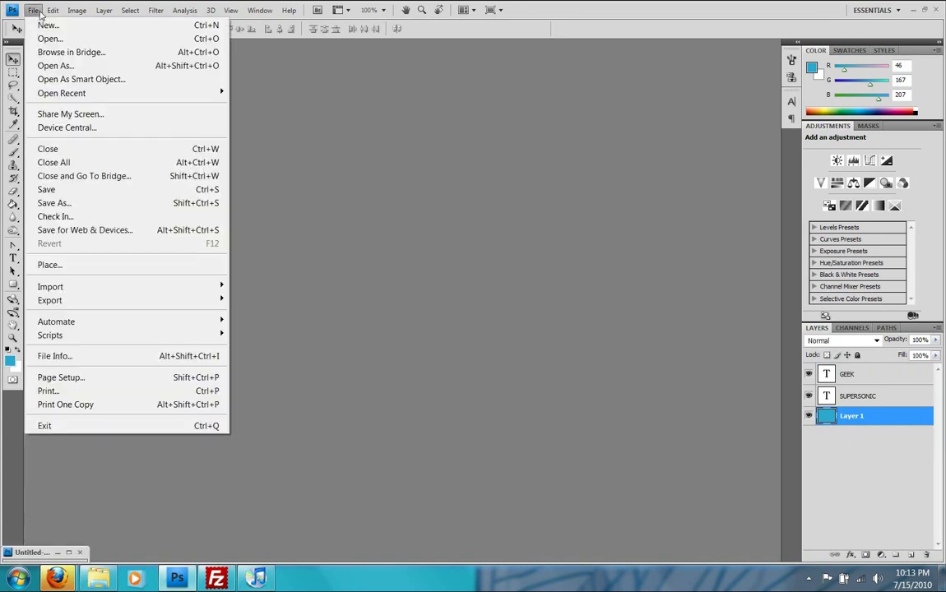
click(49, 22)
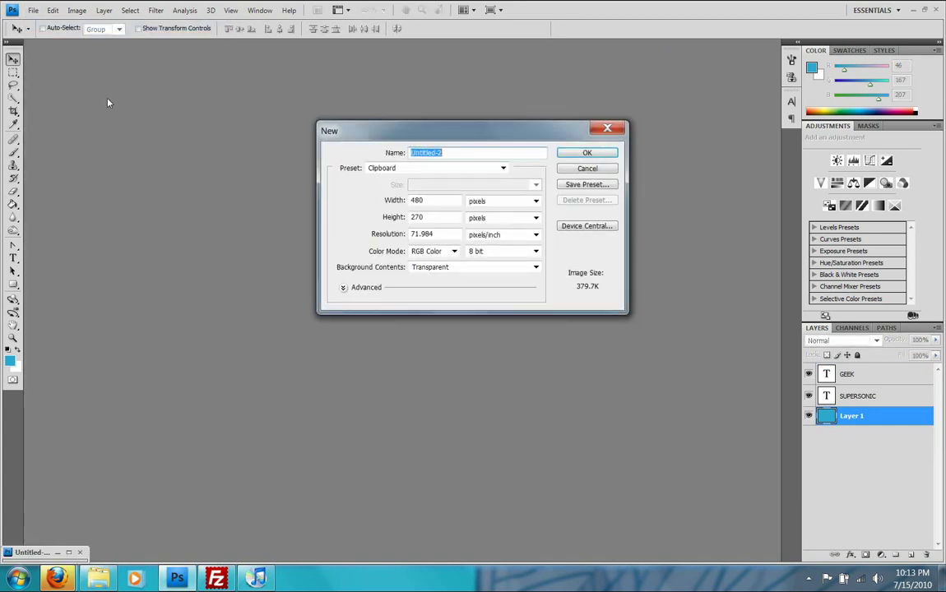
click(502, 168)
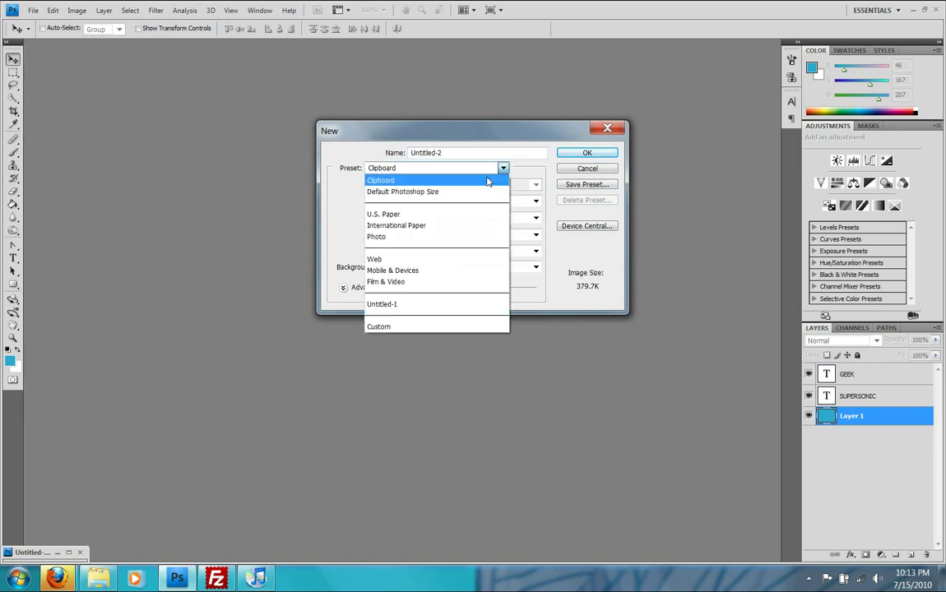
click(462, 258)
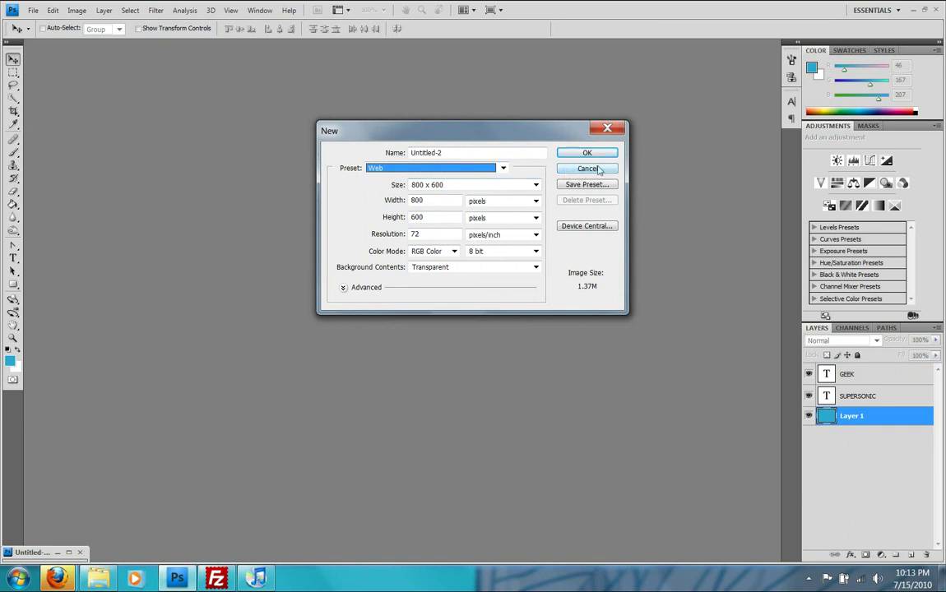
click(590, 170)
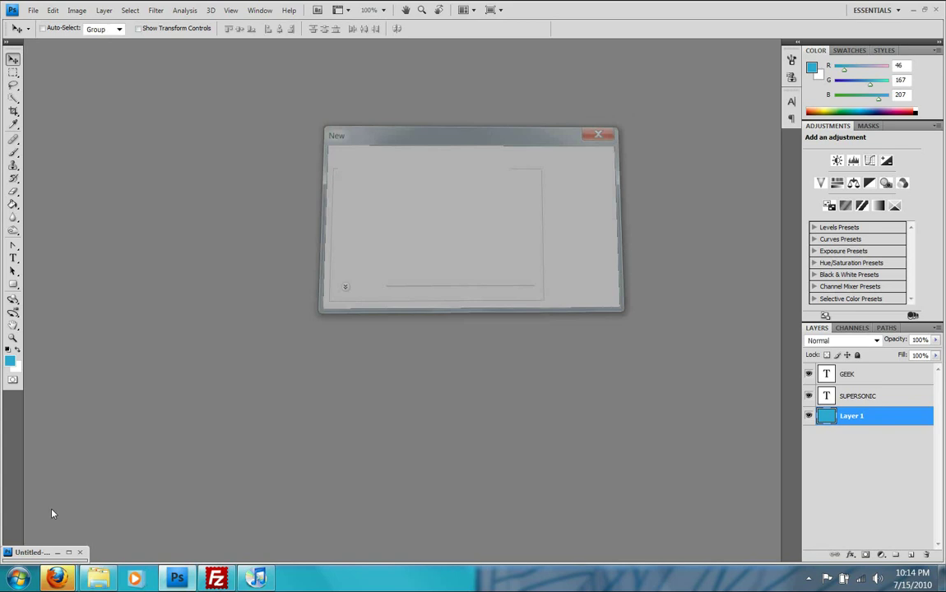
Step: Restore Untitled-1 and, after toggling between the GEEK and SUPERSONIC layers, leave SUPERSONIC selected
double_click(33, 552)
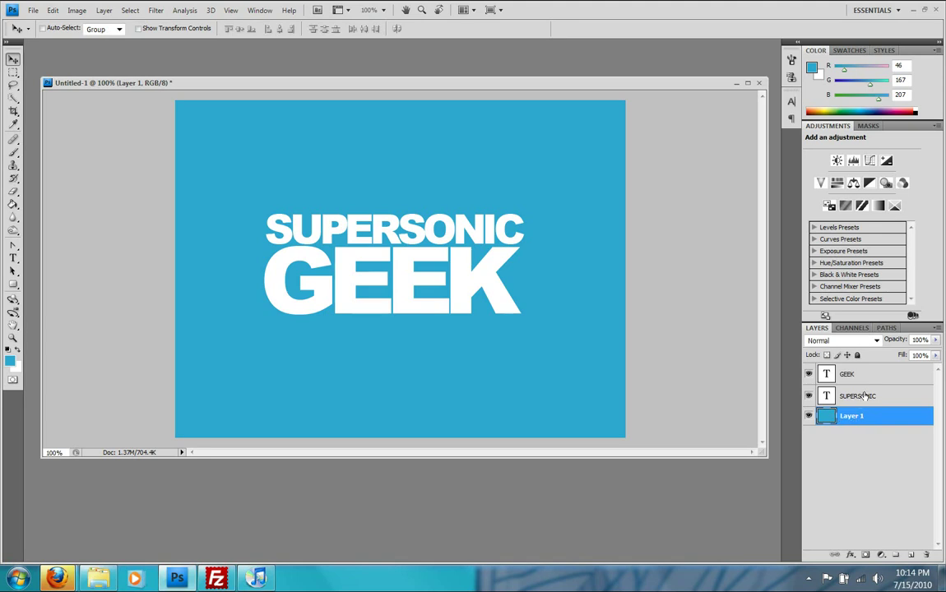
click(865, 395)
click(867, 374)
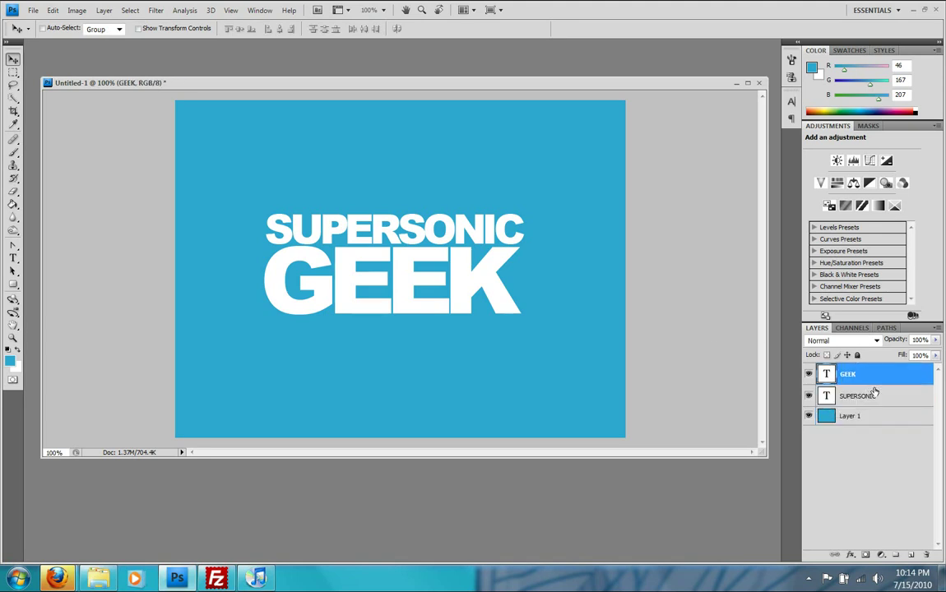
click(888, 397)
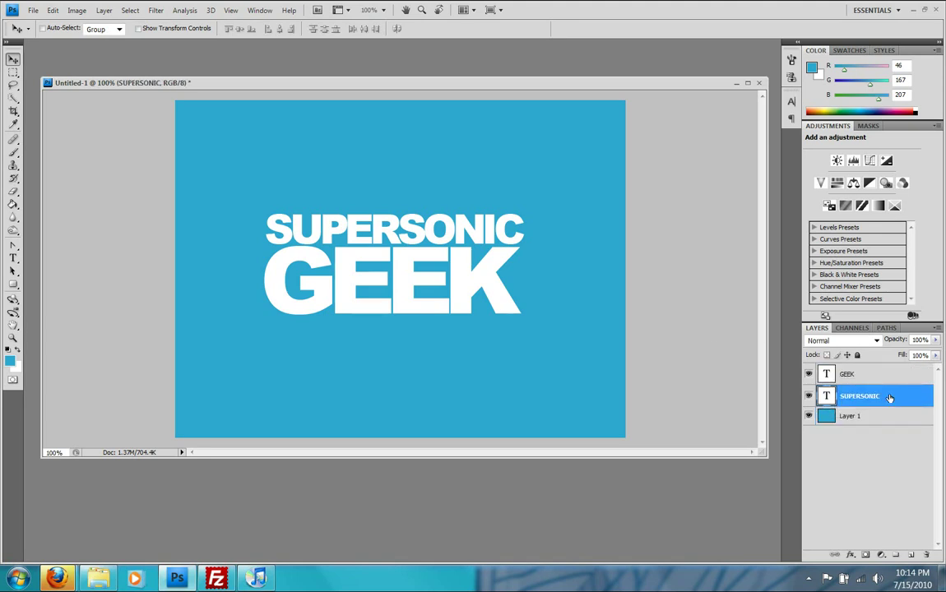
key(alt+bracketright)
key(alt+bracketleft)
click(891, 374)
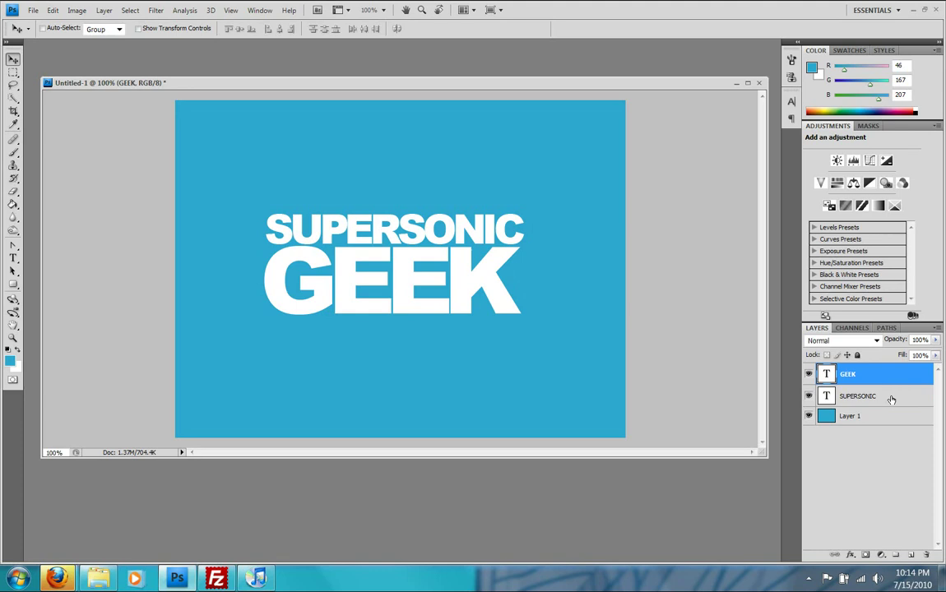
click(891, 398)
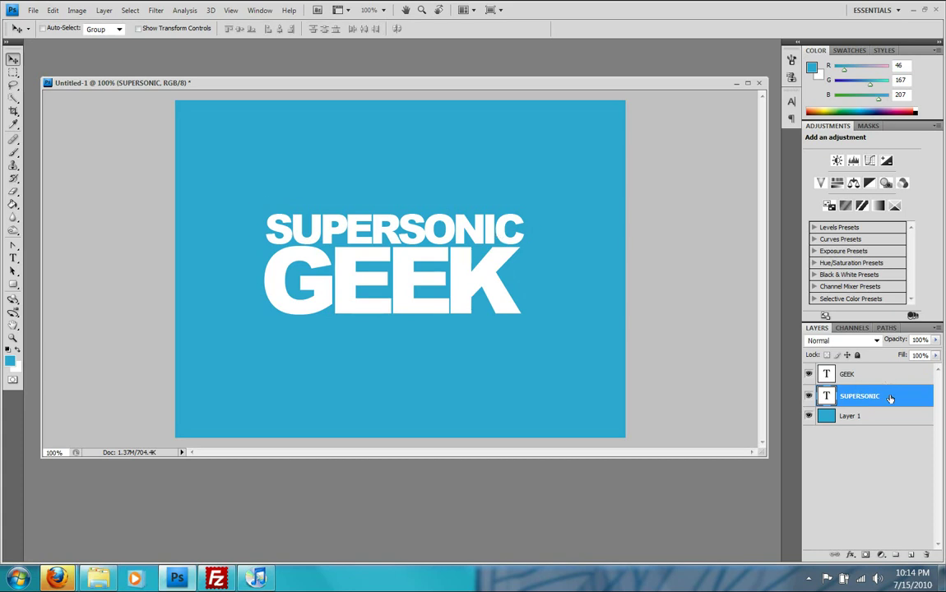
Step: Rasterize SUPERSONIC and preview Add Noise at 23%, Gaussian, Monochromatic
click(157, 10)
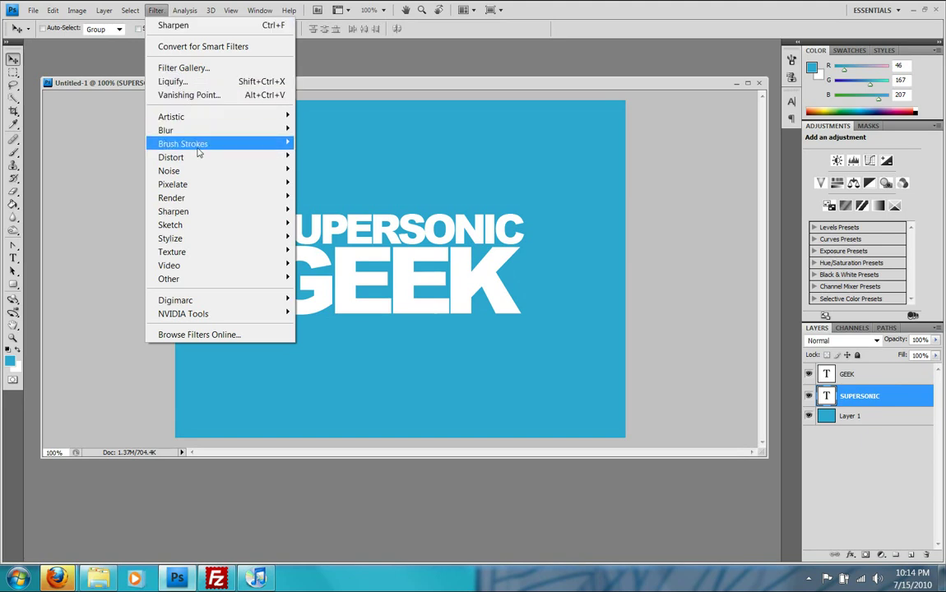
mouse_move(169, 170)
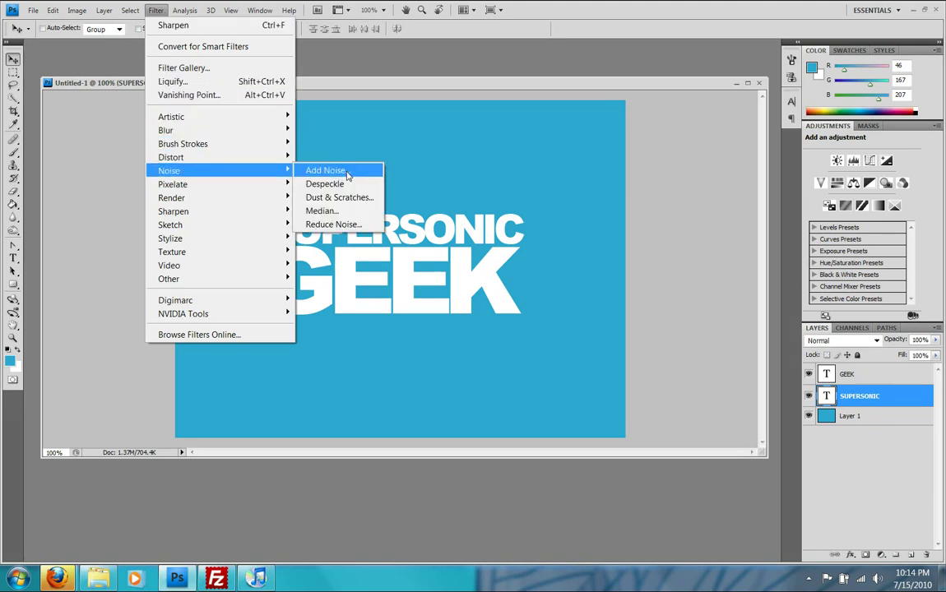
click(348, 171)
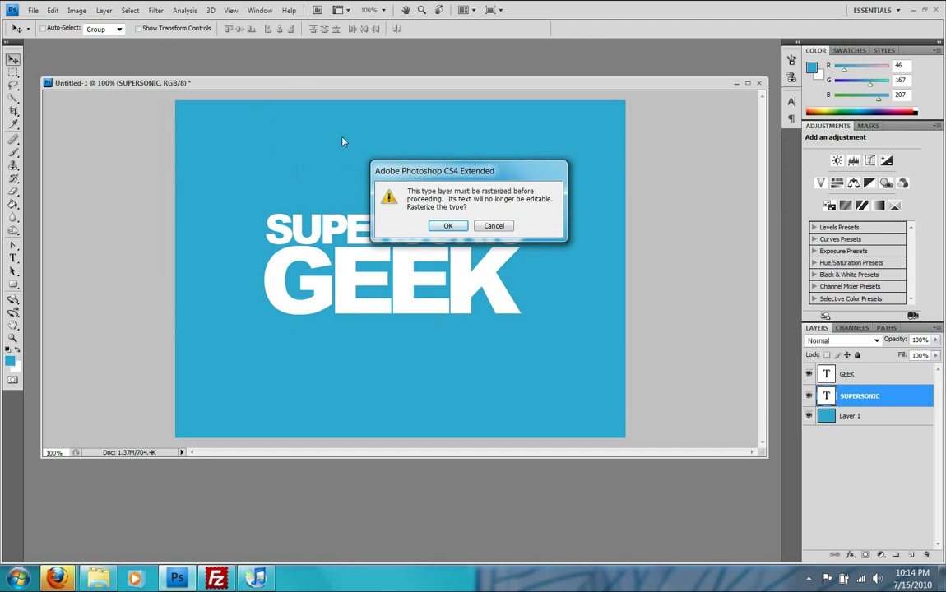
click(448, 226)
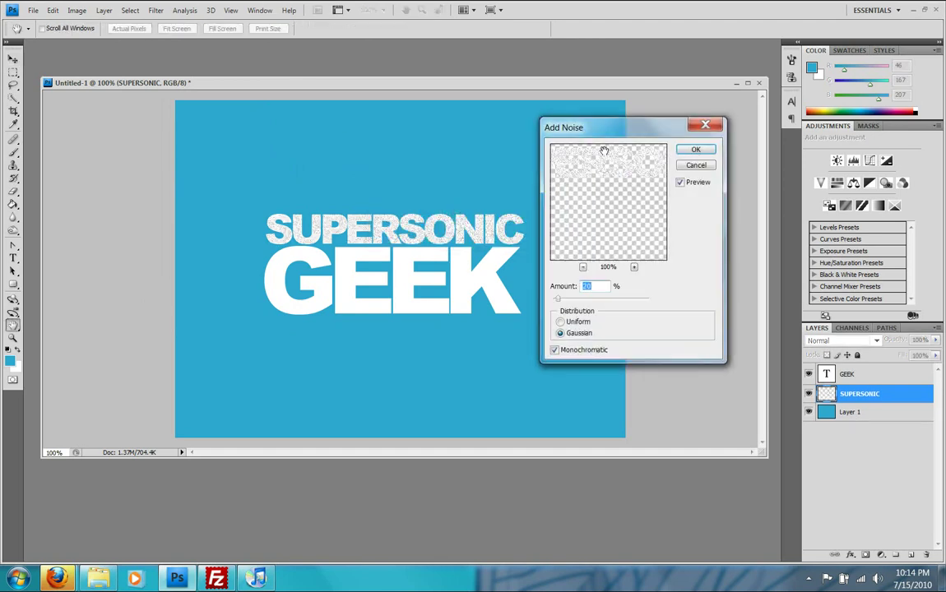
drag(547, 128, 569, 118)
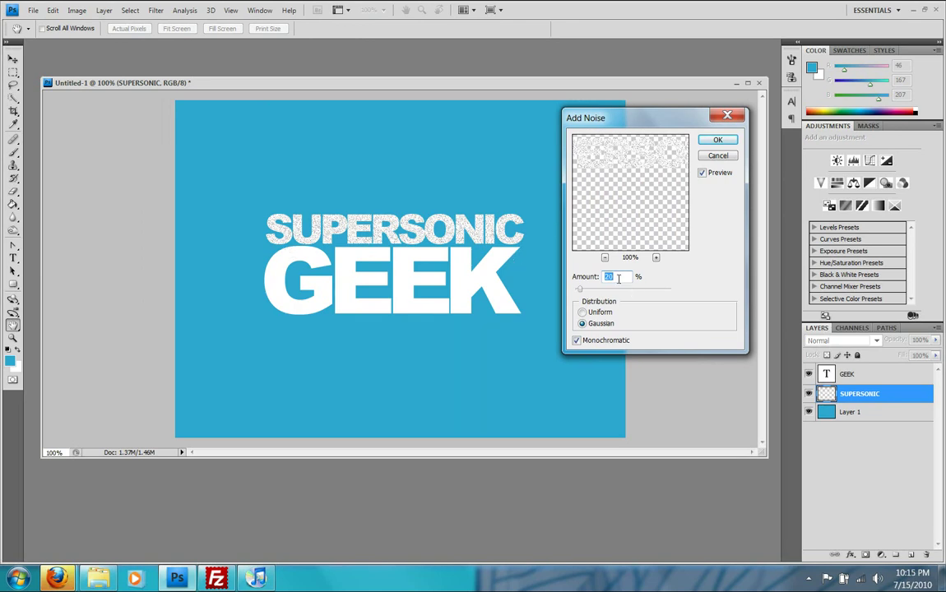
text(25)
key(BackSpace)
key(BackSpace)
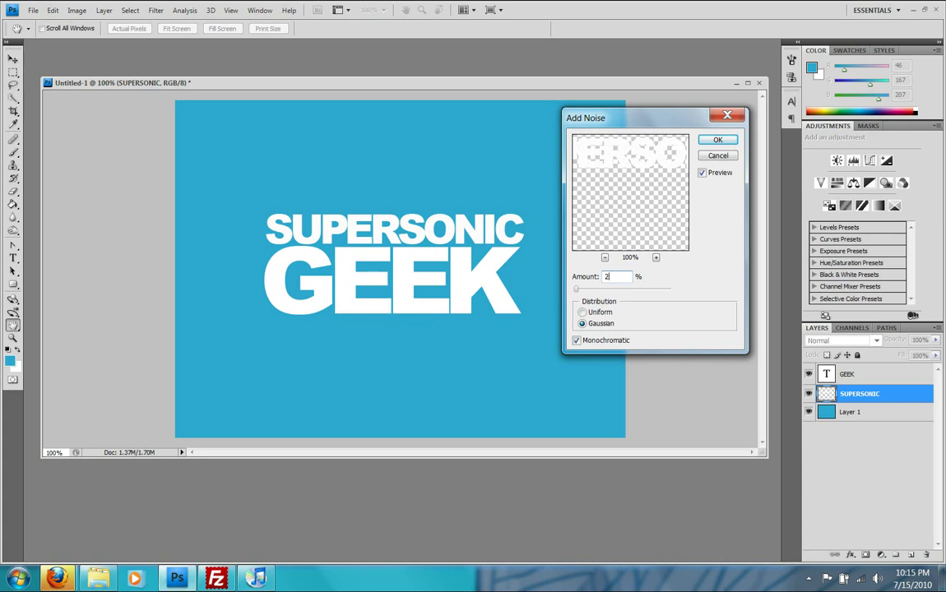
text(3)
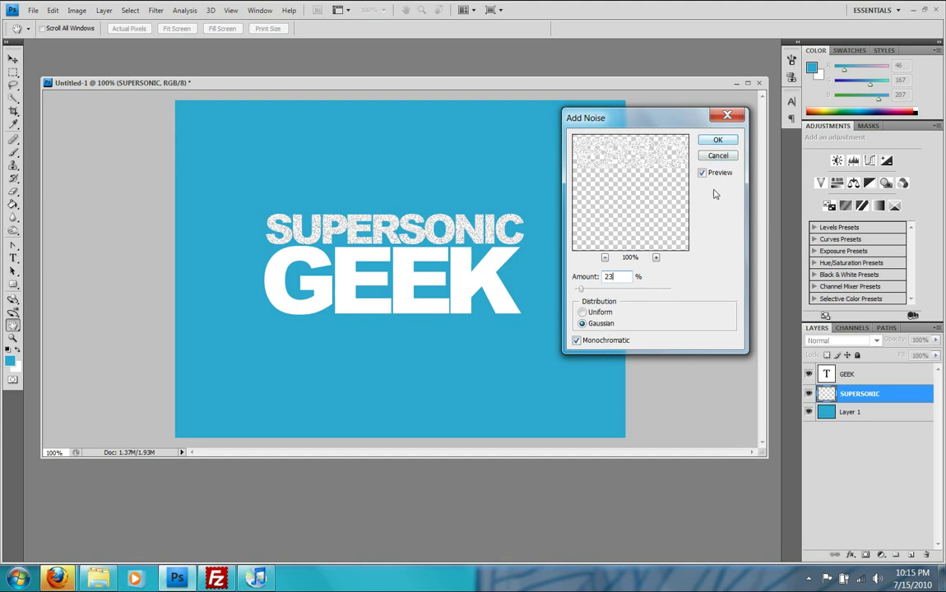
Step: Apply the noise to SUPERSONIC and select all the GEEK text with the Type tool
click(716, 140)
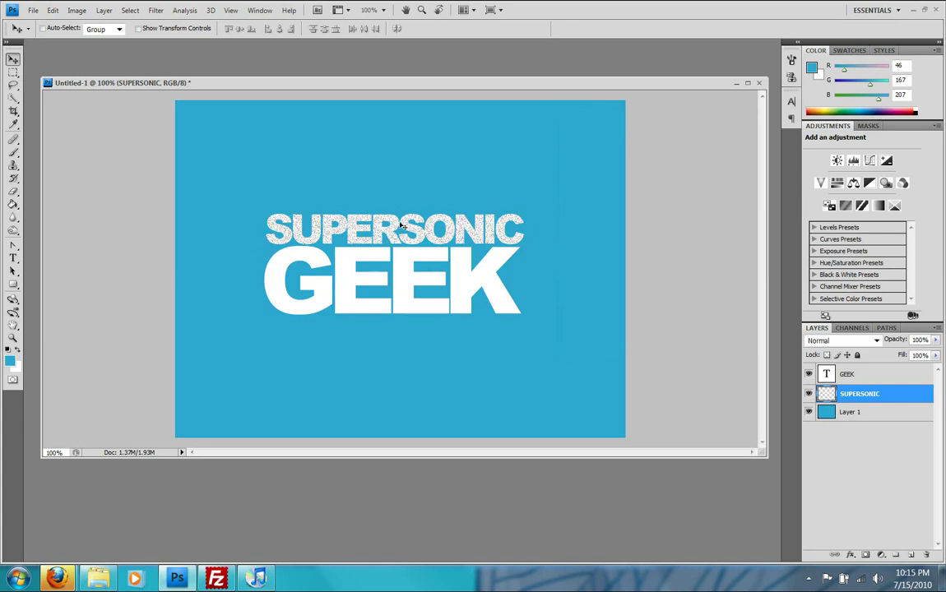
click(869, 377)
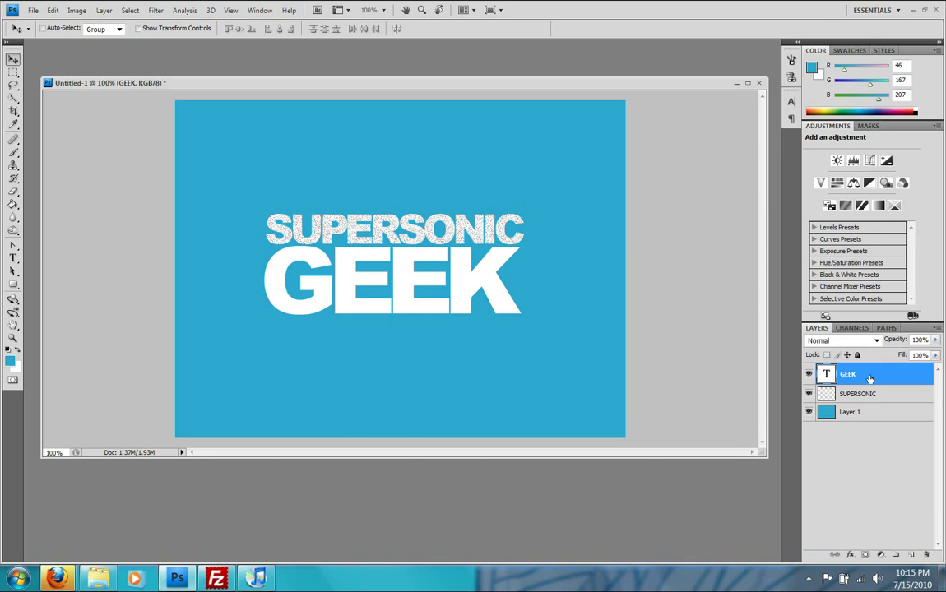
click(13, 257)
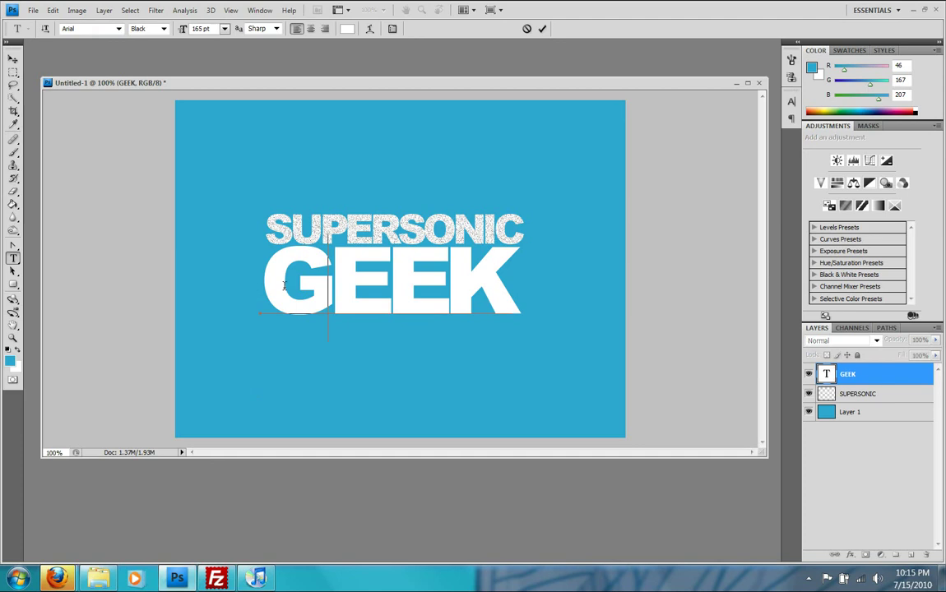
drag(247, 271, 516, 306)
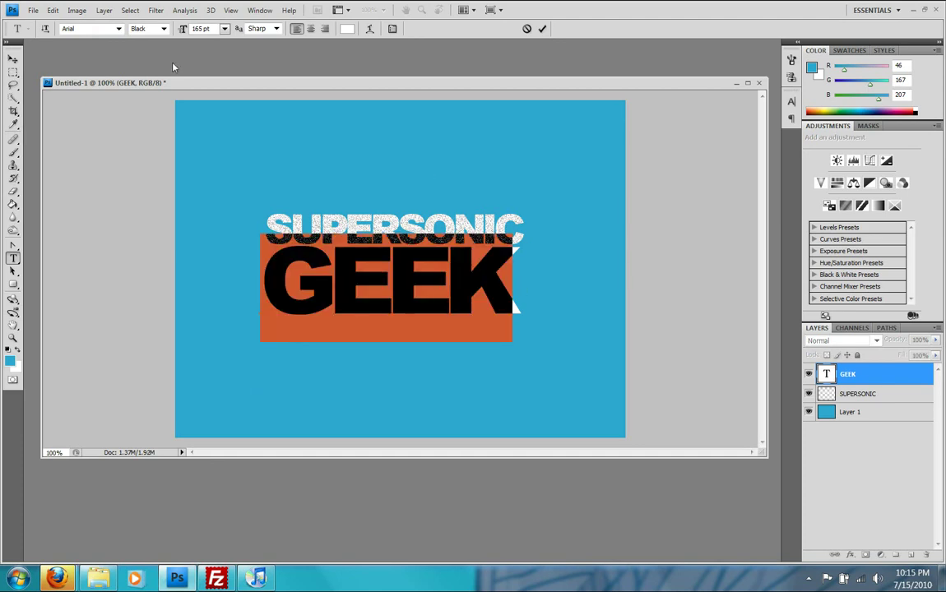
Step: Recolour the GEEK text lime green (#66bd18)
click(346, 29)
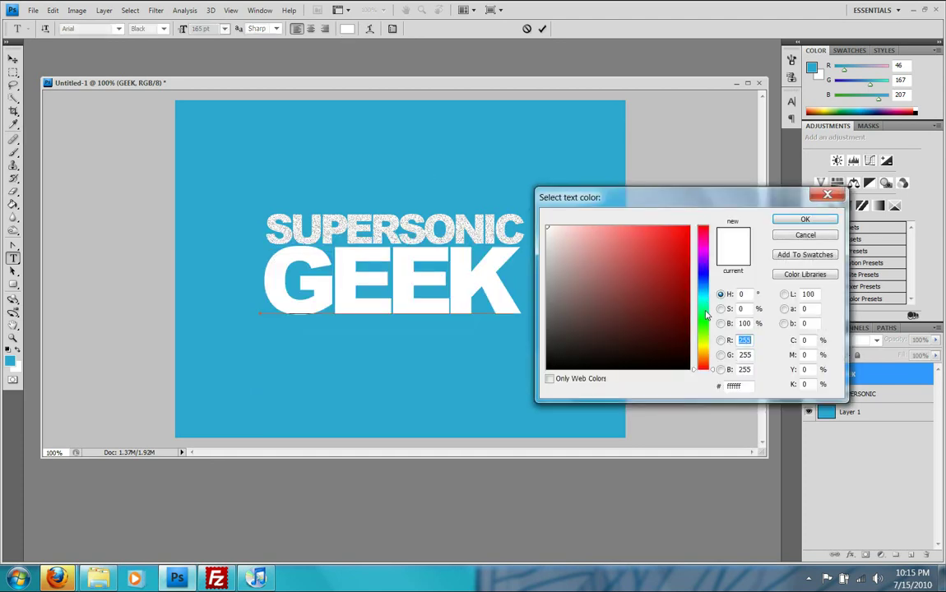
click(706, 319)
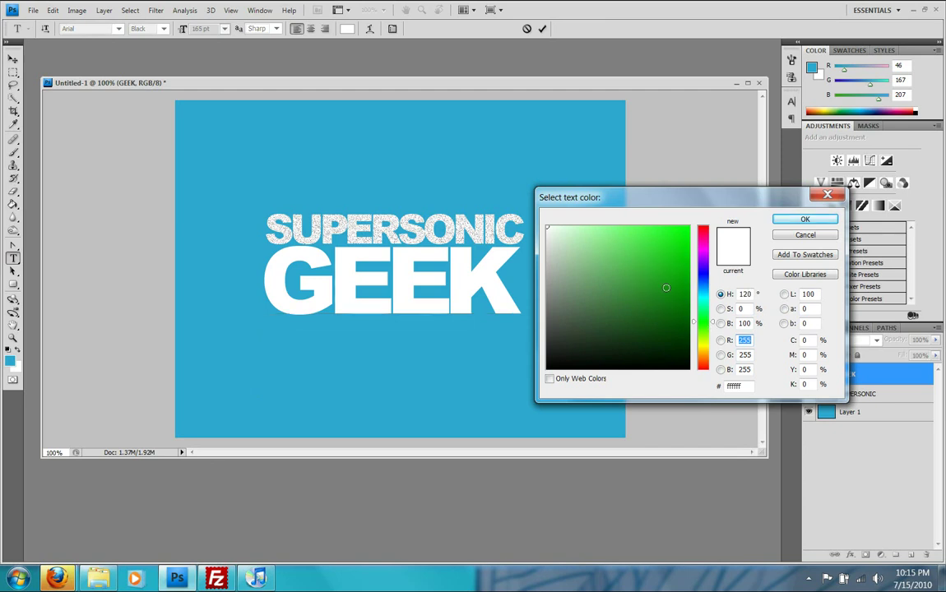
drag(666, 288, 673, 266)
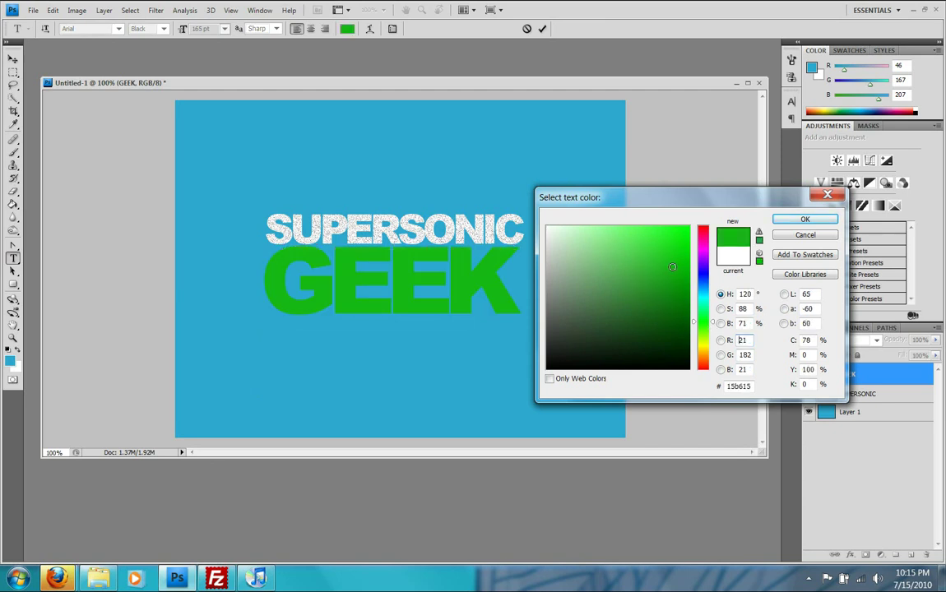
click(706, 315)
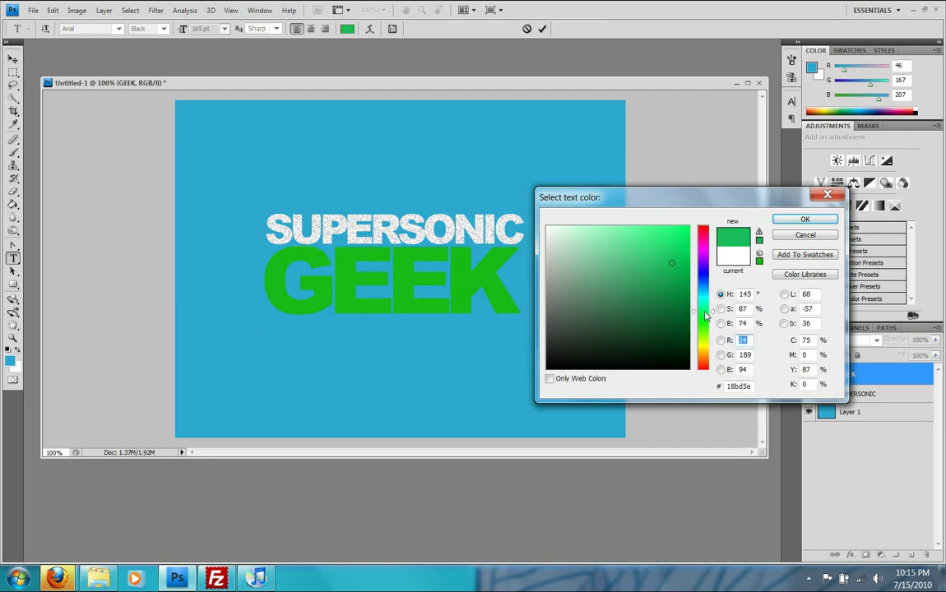
drag(705, 317, 706, 332)
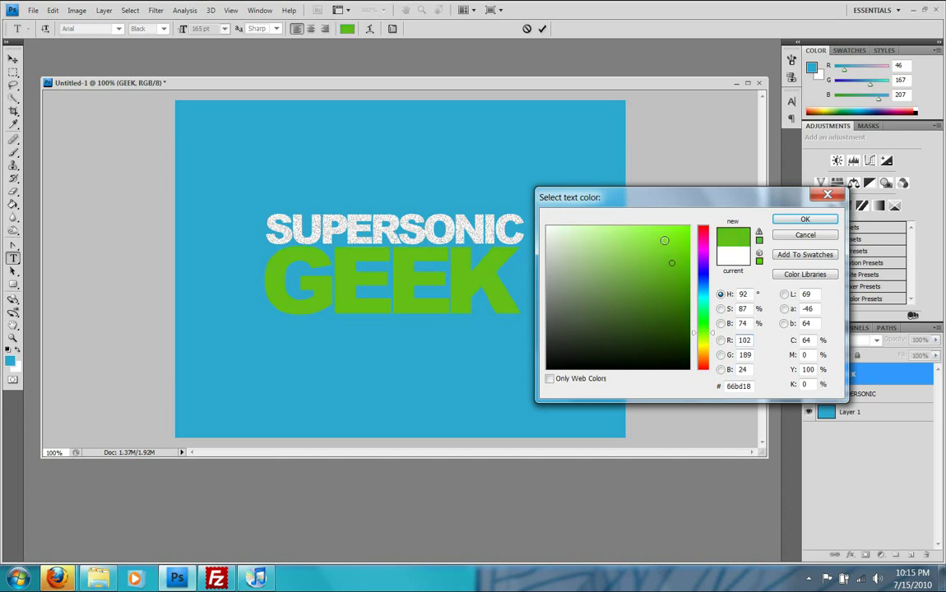
drag(663, 240, 689, 256)
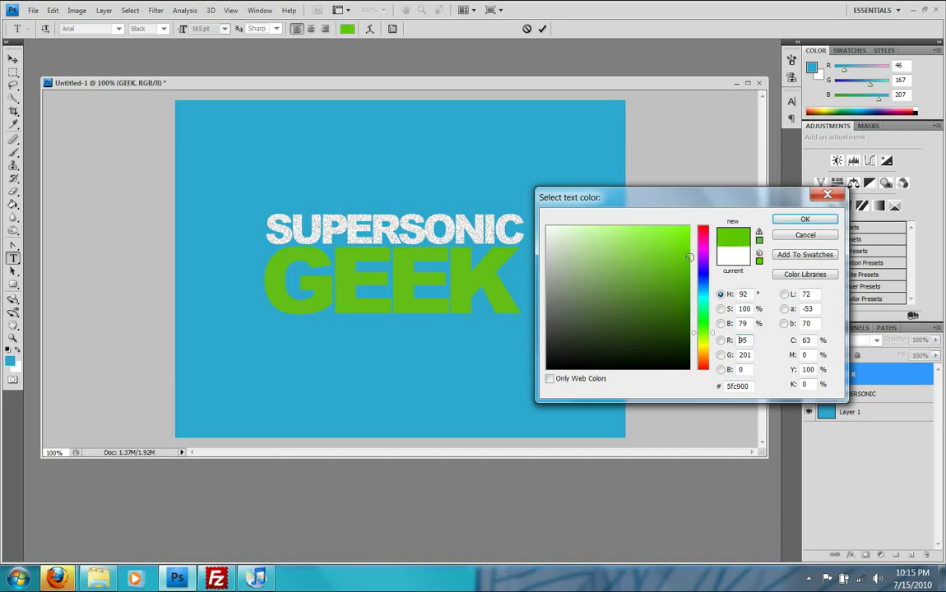
drag(689, 256, 671, 263)
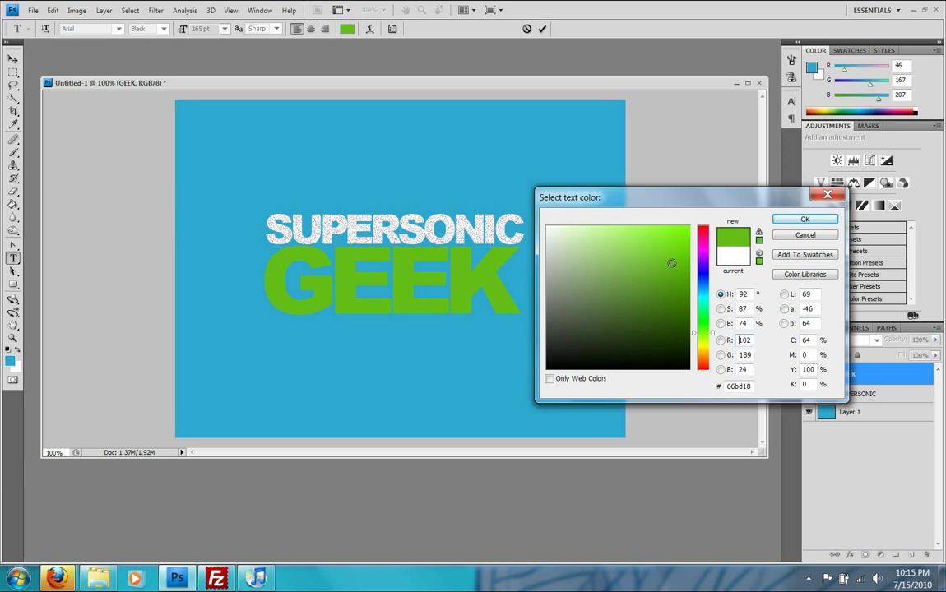
click(805, 221)
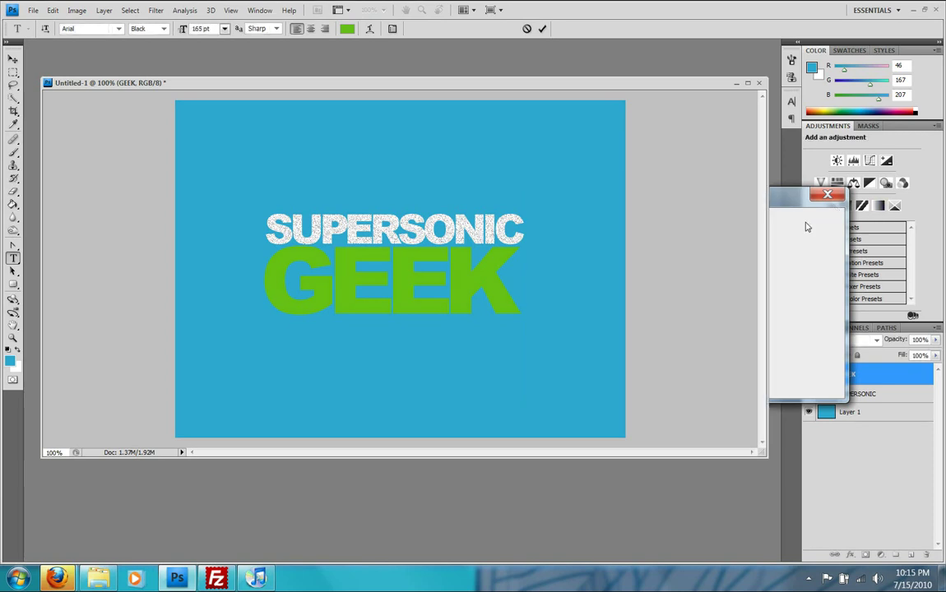
Step: Commit GEEK, rasterize it, and apply Add Noise at 20%
click(12, 60)
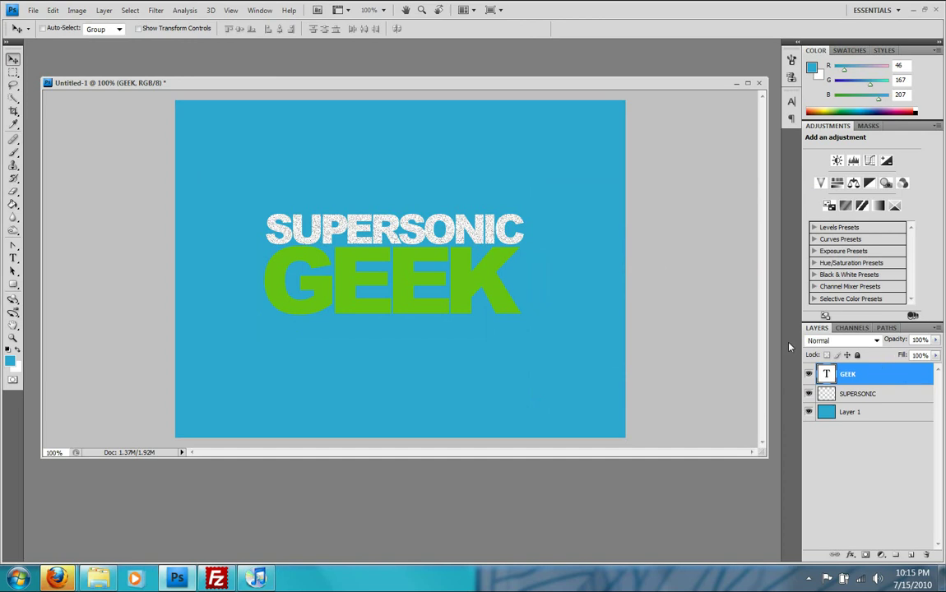
click(158, 10)
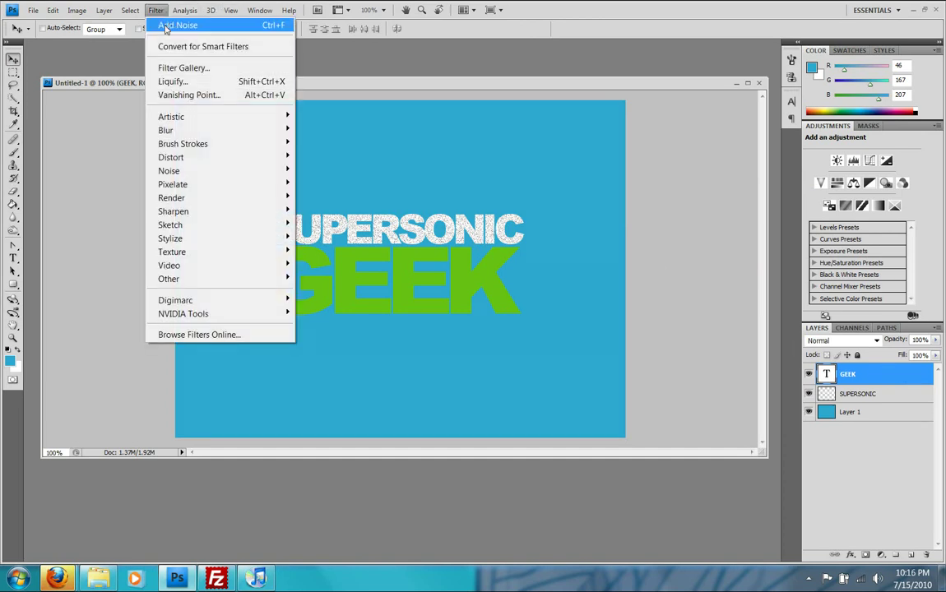
click(167, 26)
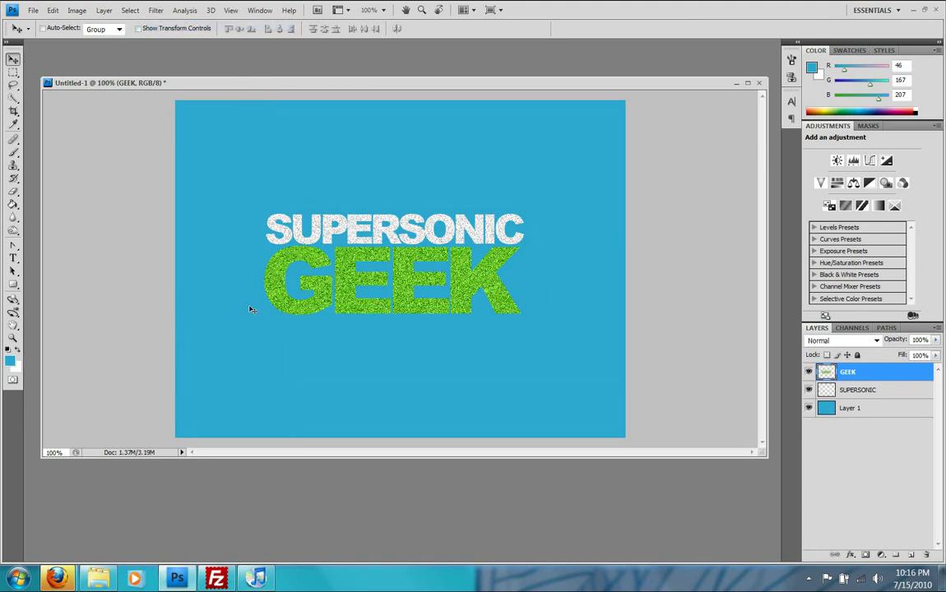
key(ctrl+alt+z)
key(ctrl+alt+z)
click(158, 11)
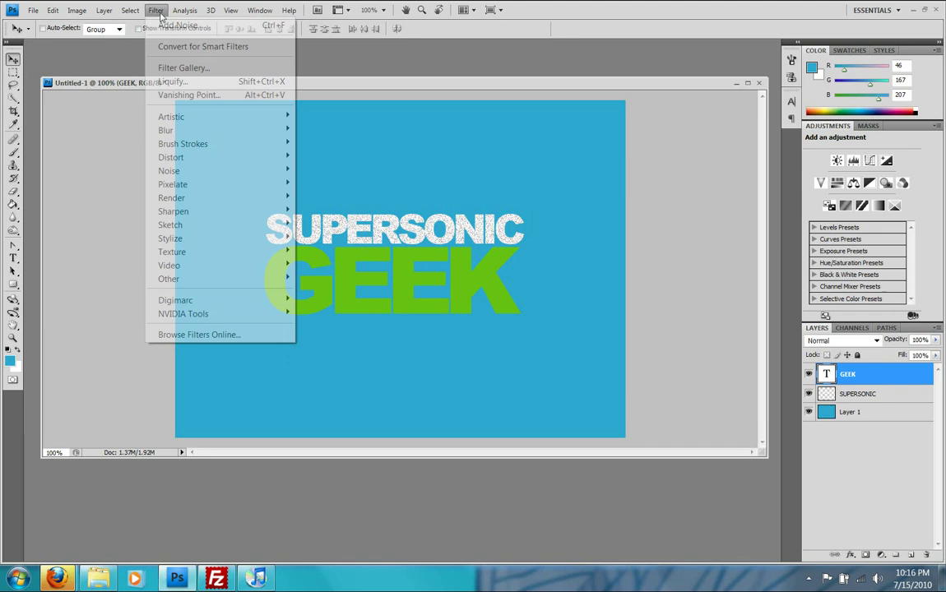
mouse_move(169, 170)
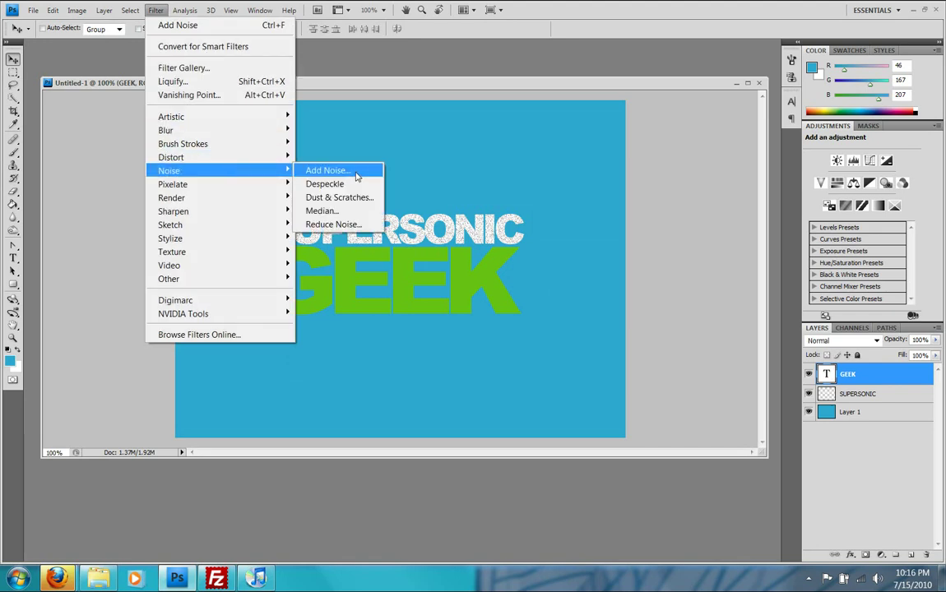
click(356, 171)
click(447, 226)
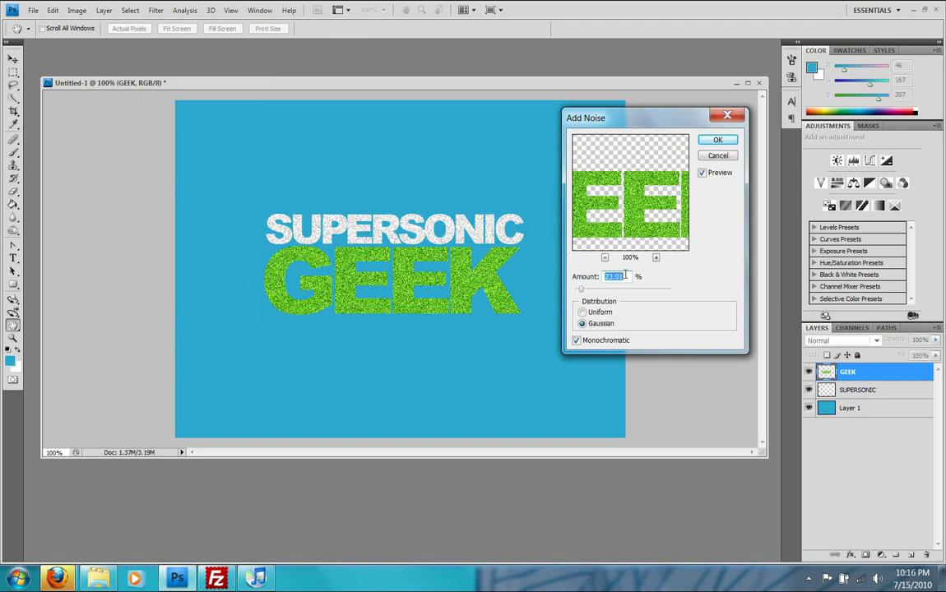
text(20)
click(717, 141)
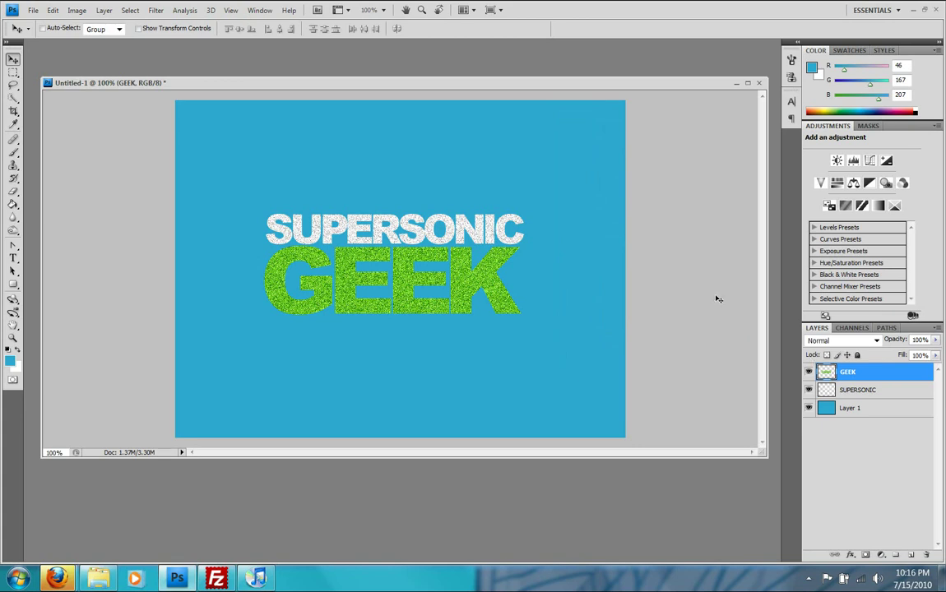
Step: Add a Drop Shadow layer style to the GEEK layer
double_click(877, 374)
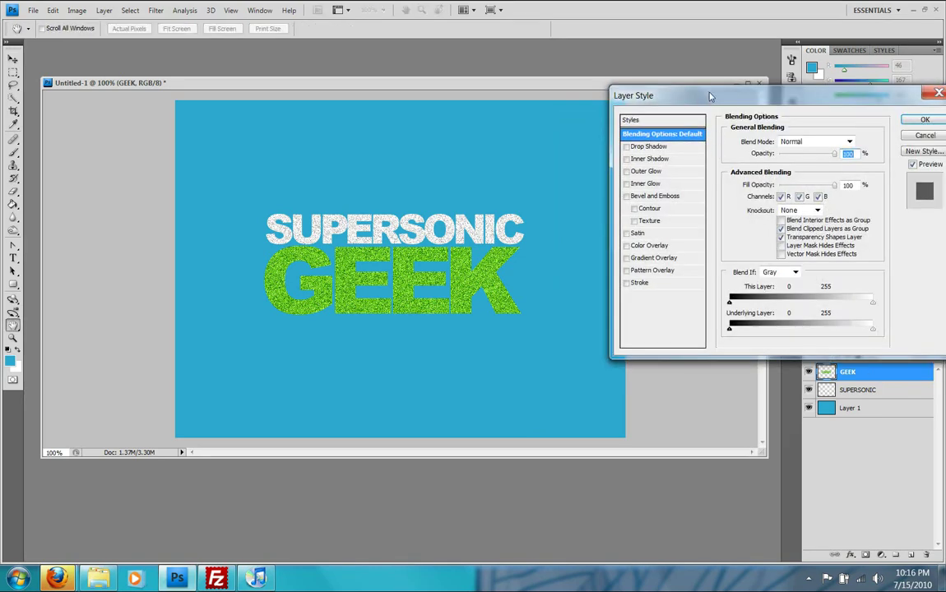
mouse_move(636, 86)
mouse_down()
mouse_move(463, 139)
mouse_move(600, 148)
mouse_up()
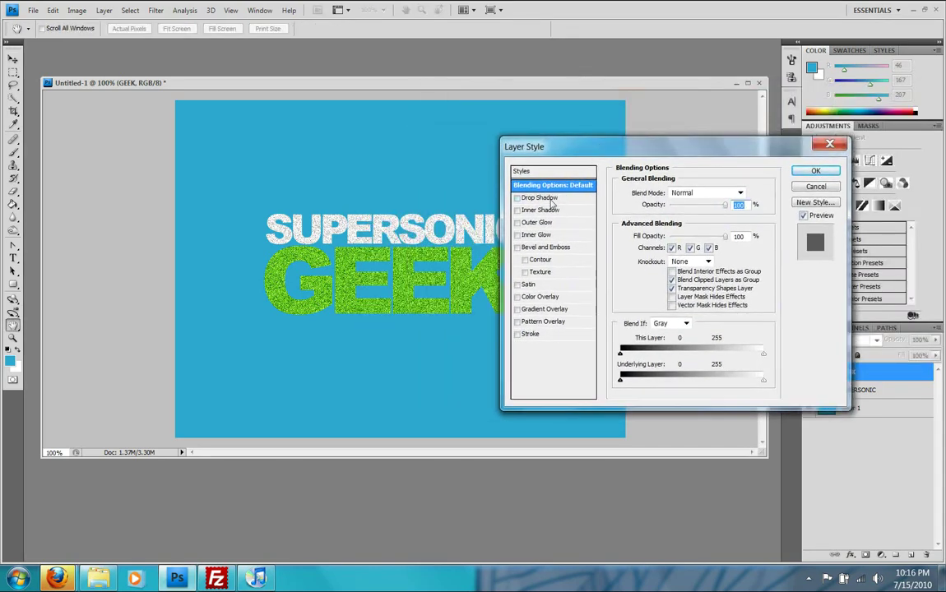
click(517, 197)
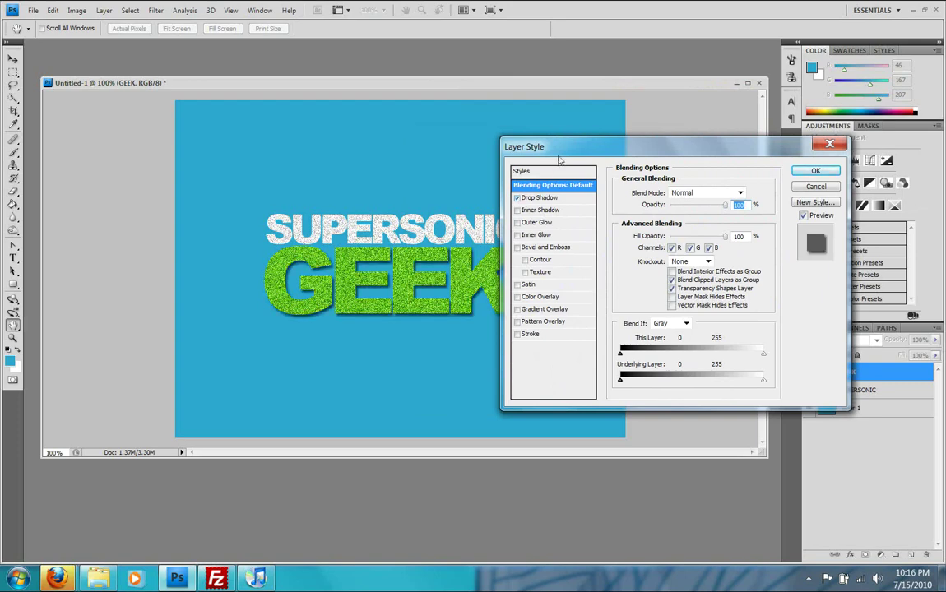
drag(640, 147, 690, 131)
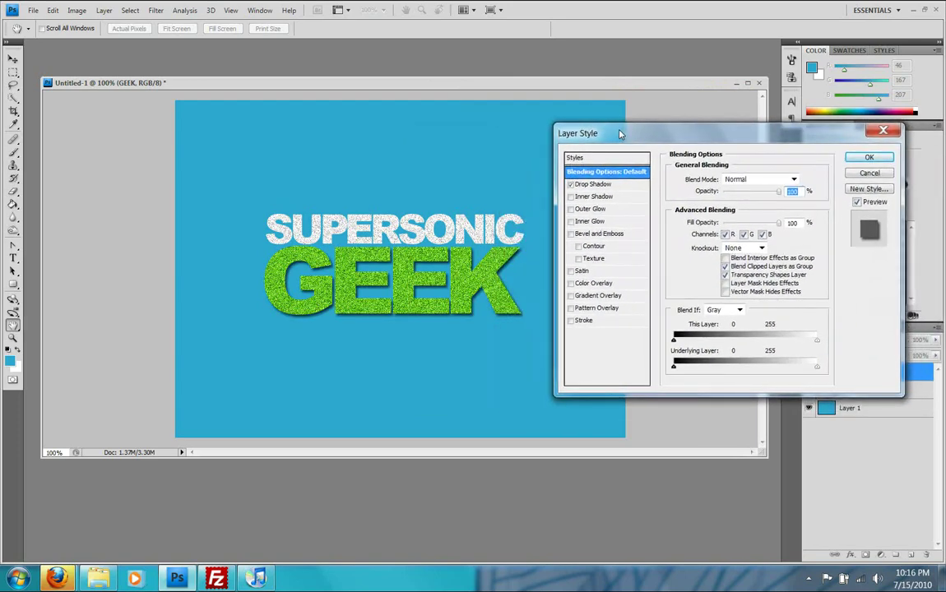
click(860, 157)
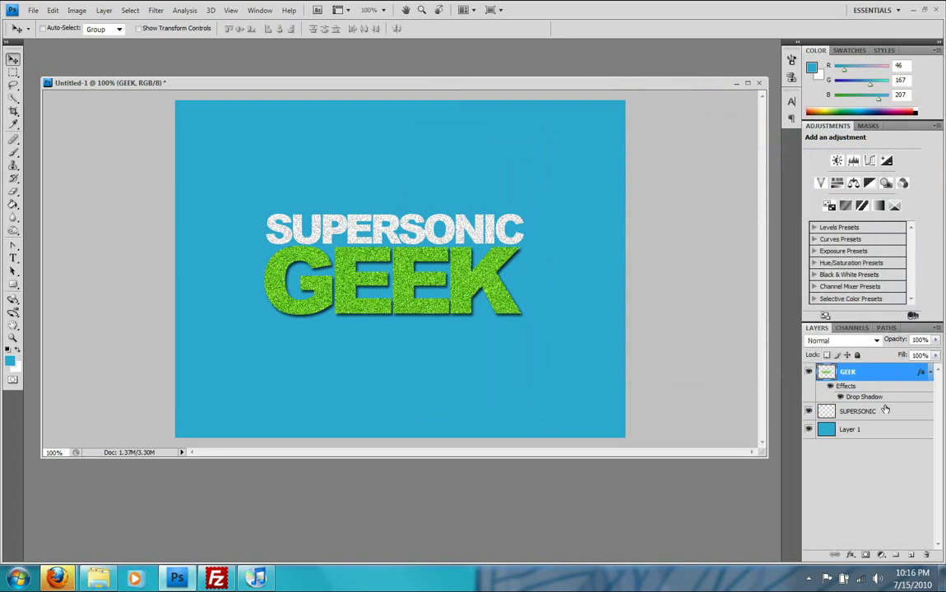
Step: Add a Drop Shadow layer style to the SUPERSONIC layer
click(896, 411)
double_click(896, 412)
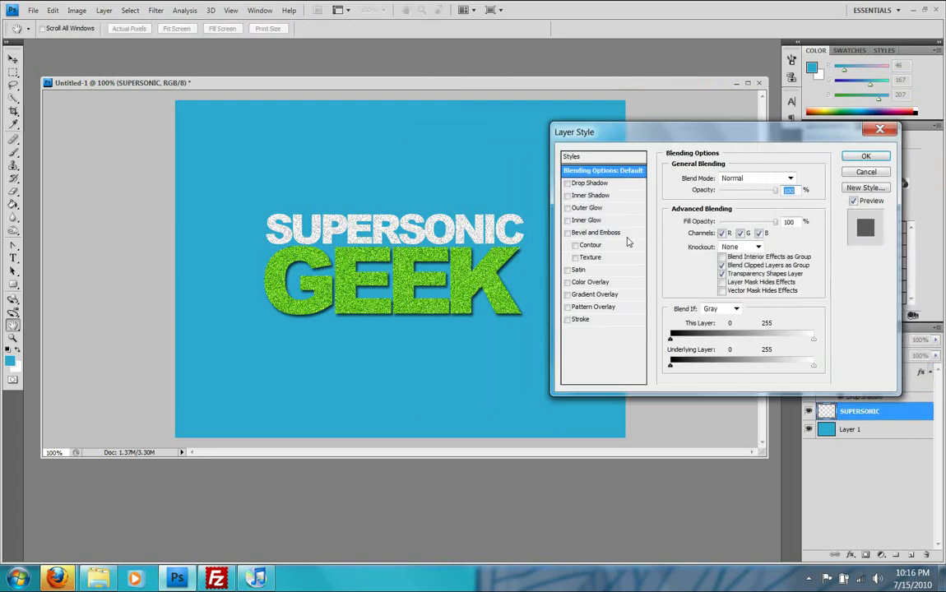
click(566, 184)
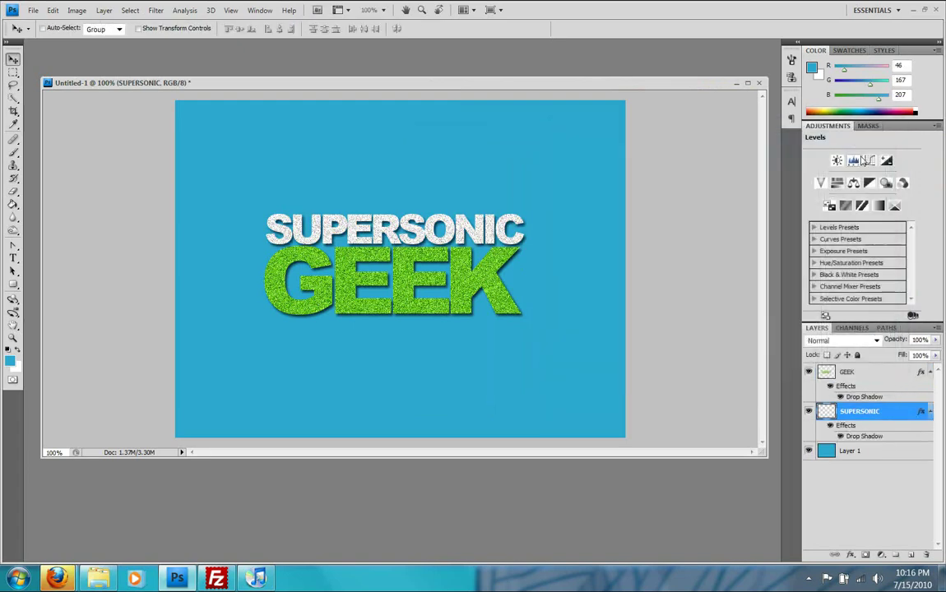
click(865, 156)
Step: Create a new layer above GEEK and set up a white 114 px star brush
click(12, 152)
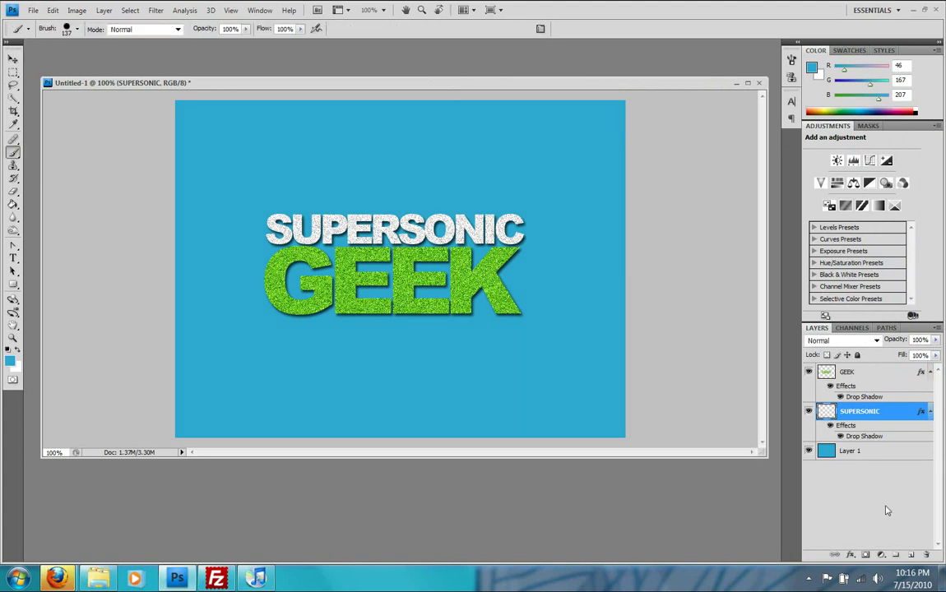
click(859, 372)
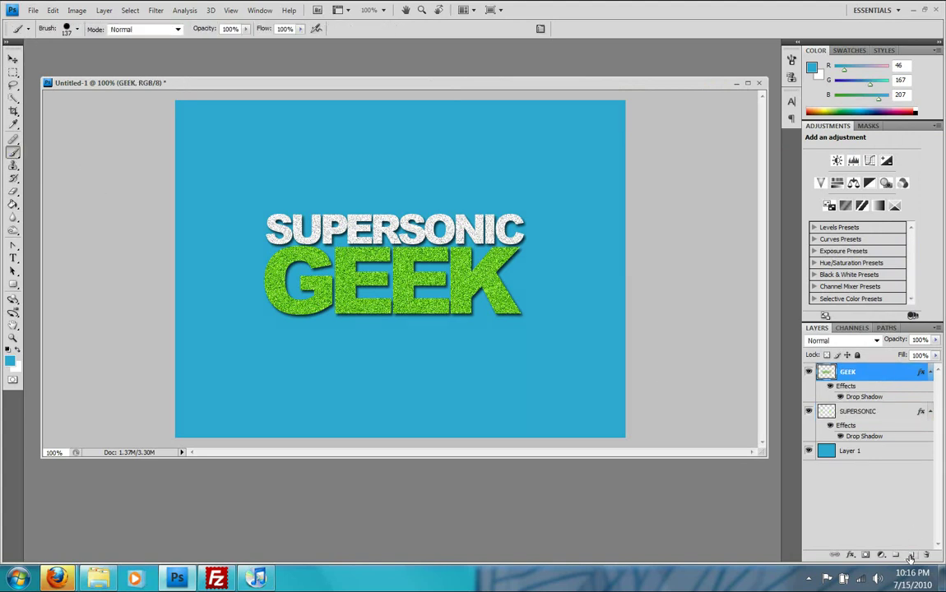
key(ctrl+shift+alt+n)
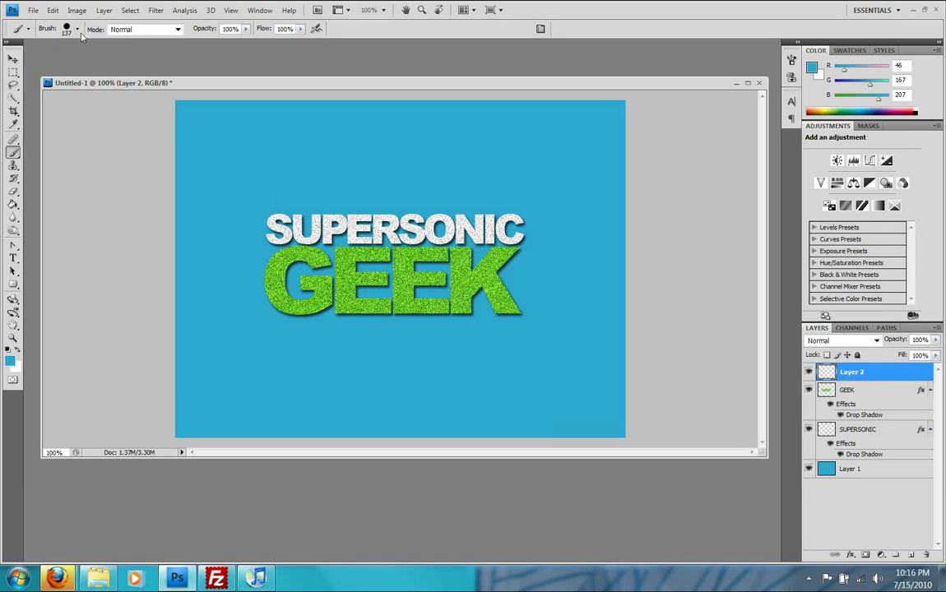
click(76, 29)
drag(128, 137, 116, 156)
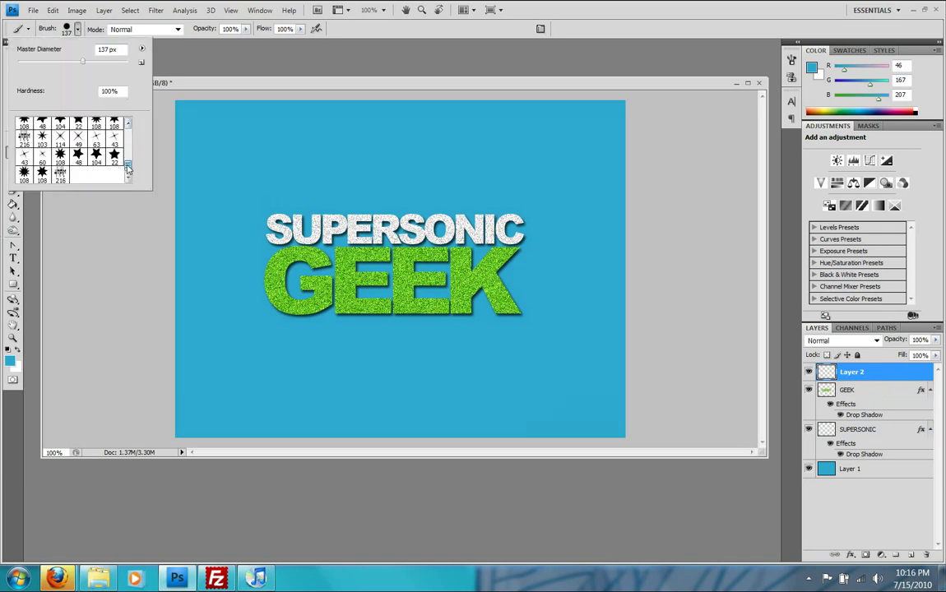
click(62, 135)
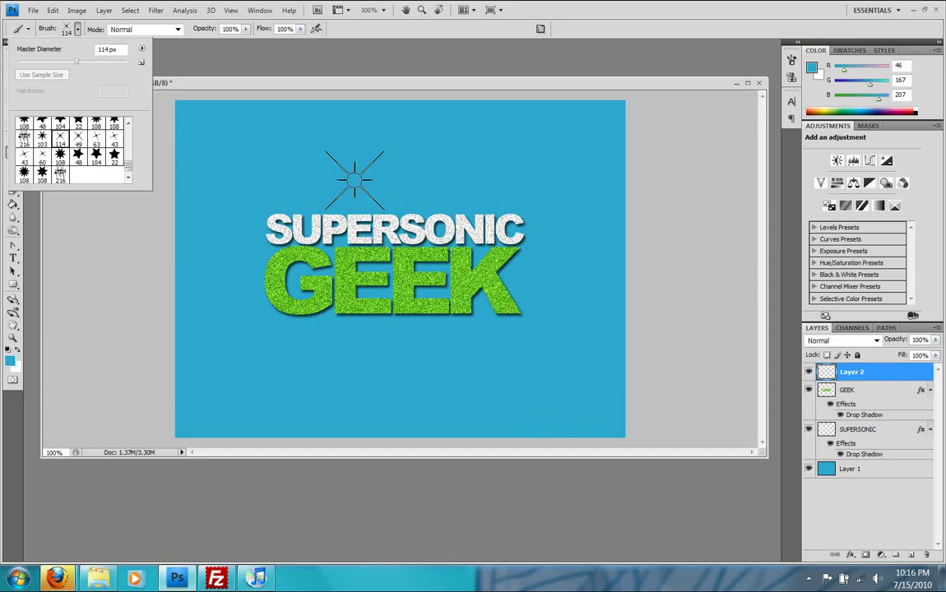
click(17, 350)
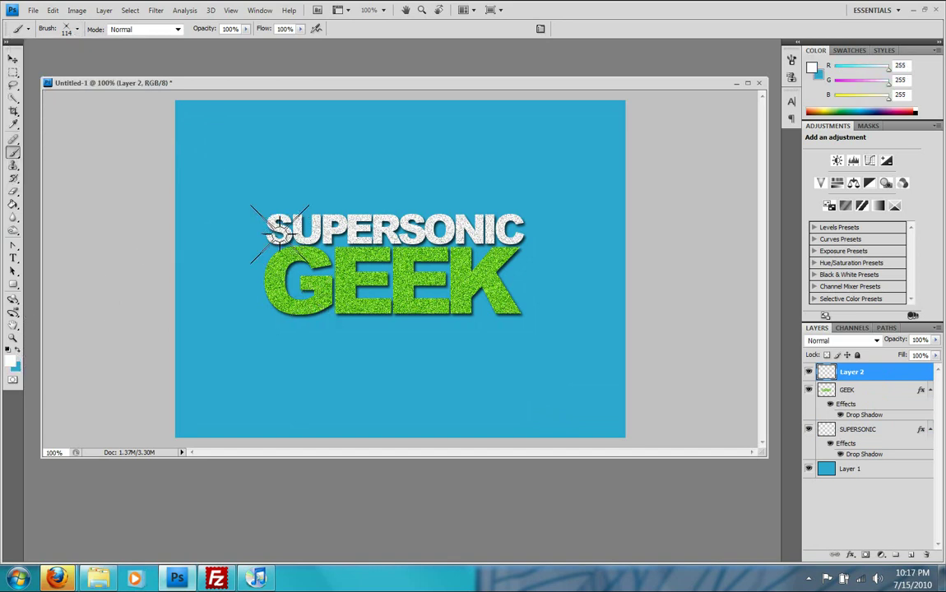
Step: Stamp white star sparkles on and around SUPERSONIC and GEEK
click(276, 217)
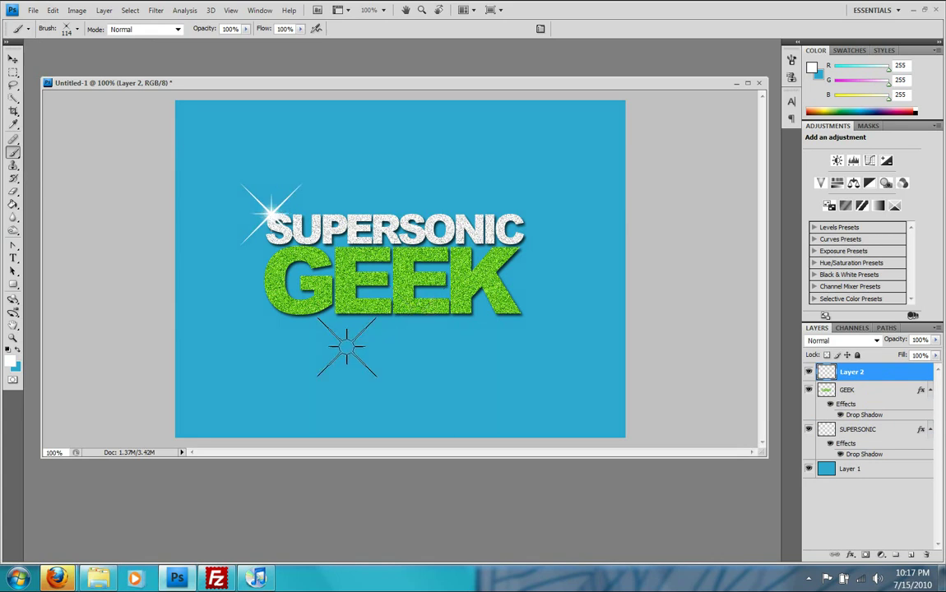
click(346, 170)
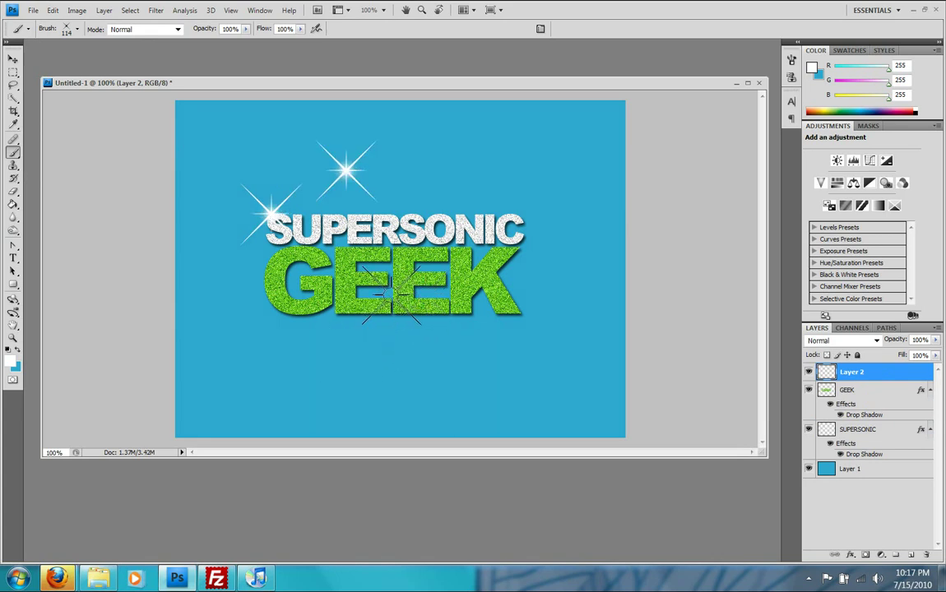
key(ctrl+z)
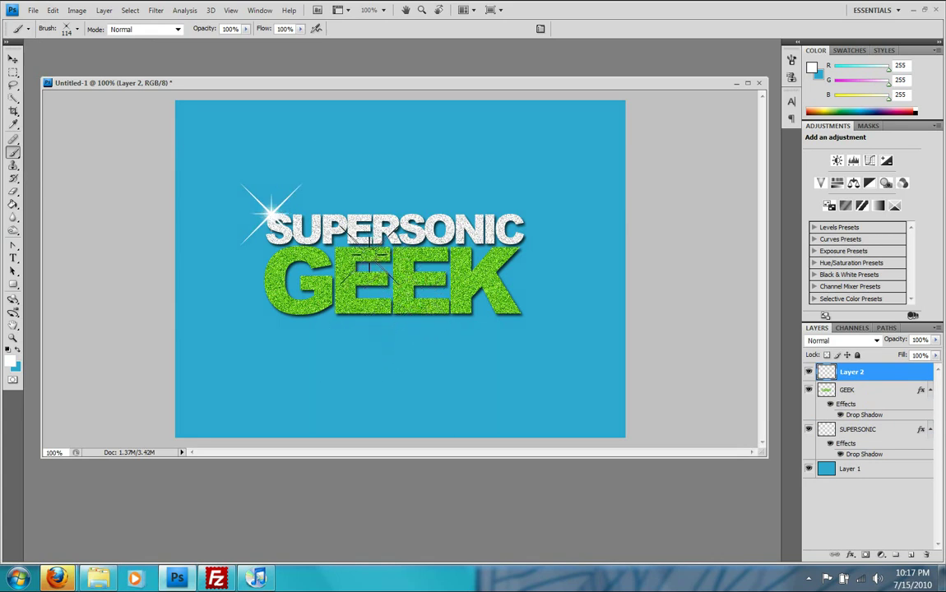
click(374, 253)
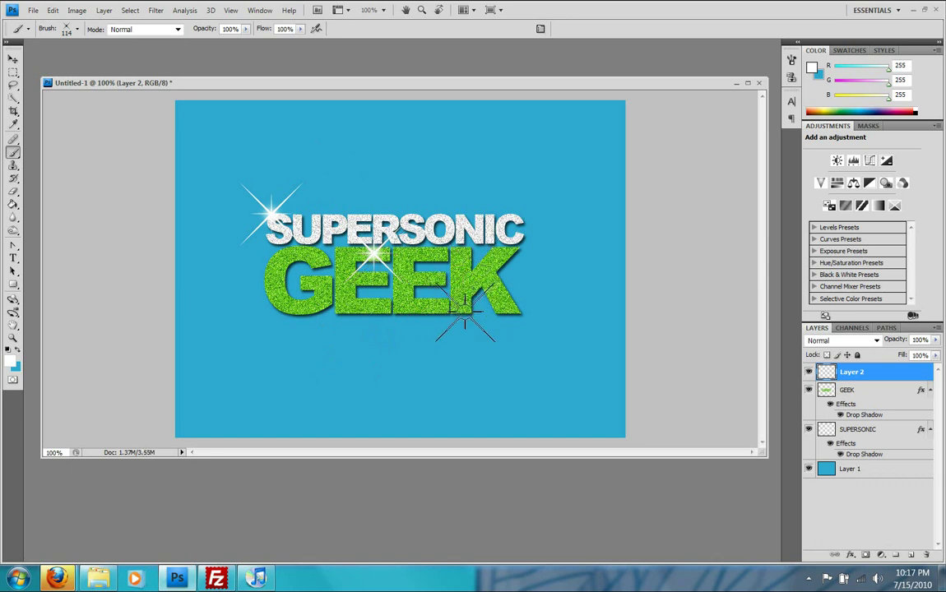
click(464, 311)
click(506, 257)
click(391, 201)
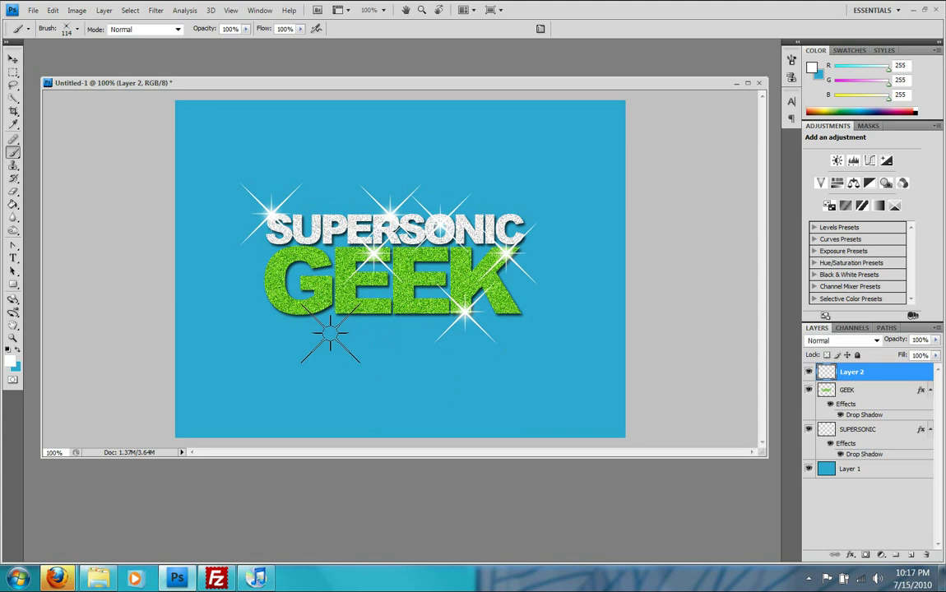
click(291, 310)
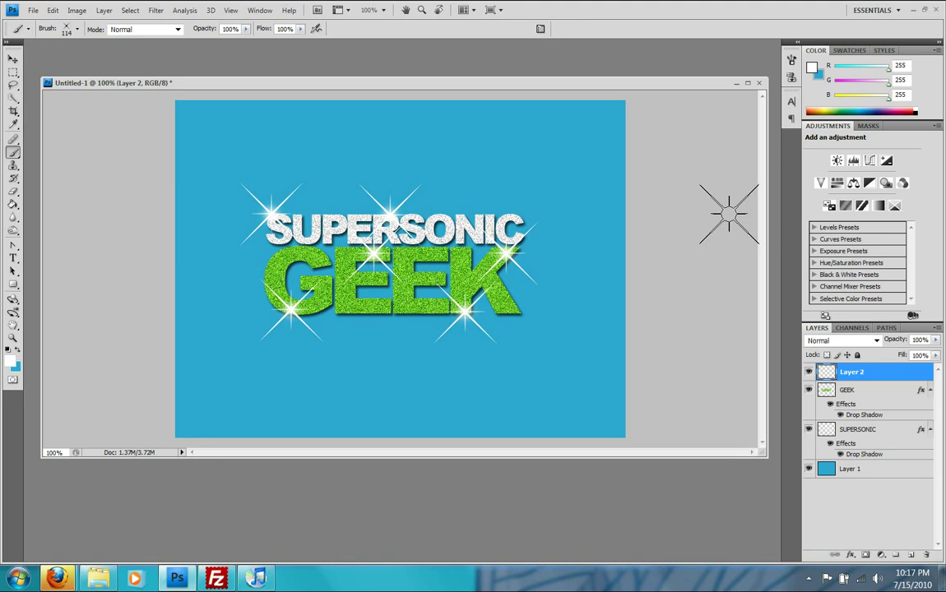
click(76, 29)
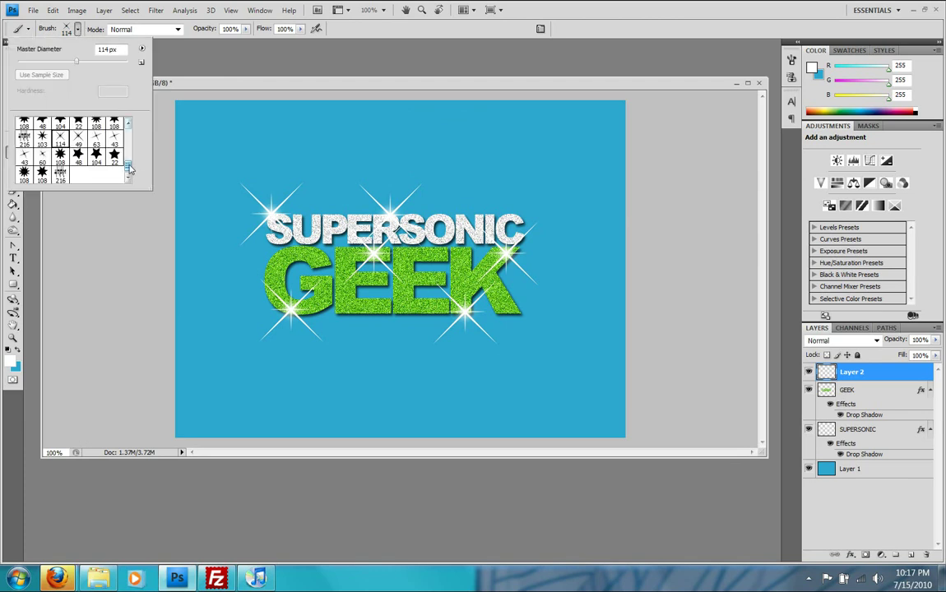
drag(129, 169, 128, 176)
drag(128, 165, 128, 124)
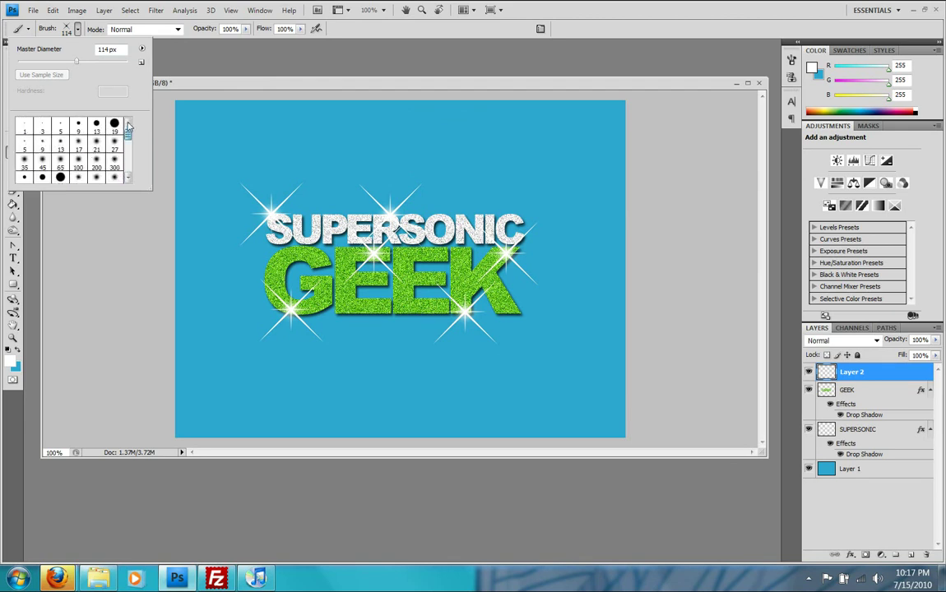
click(328, 84)
drag(331, 88, 331, 79)
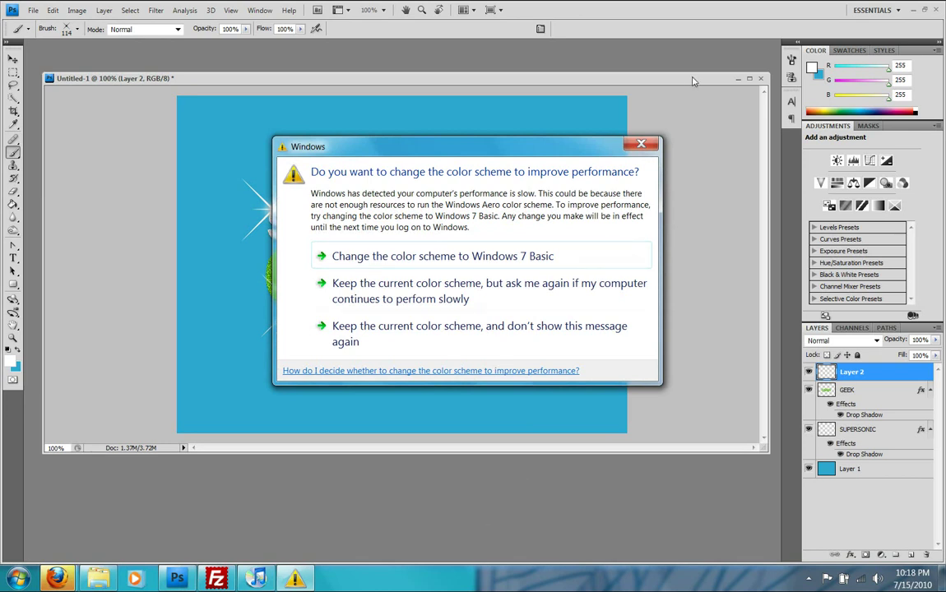
click(637, 145)
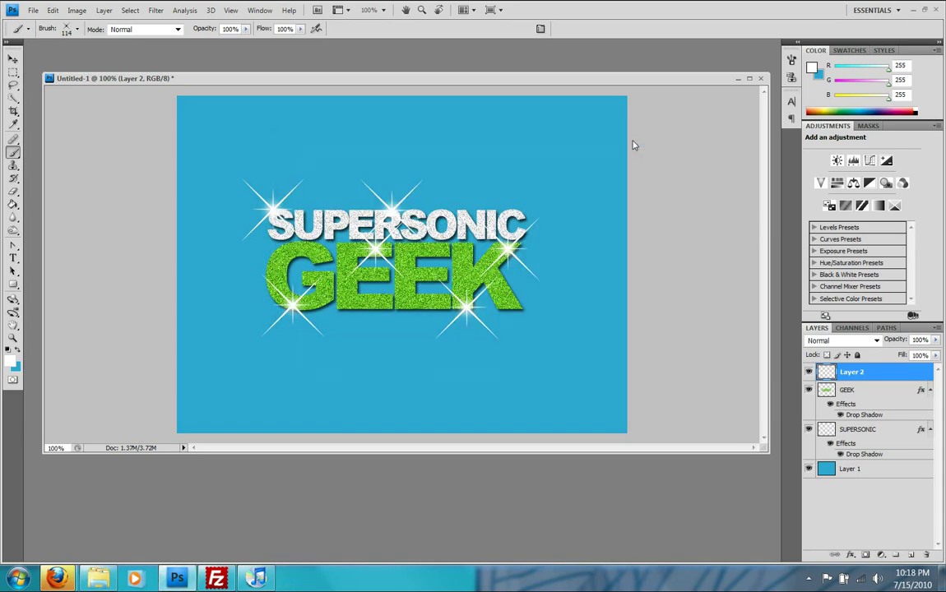